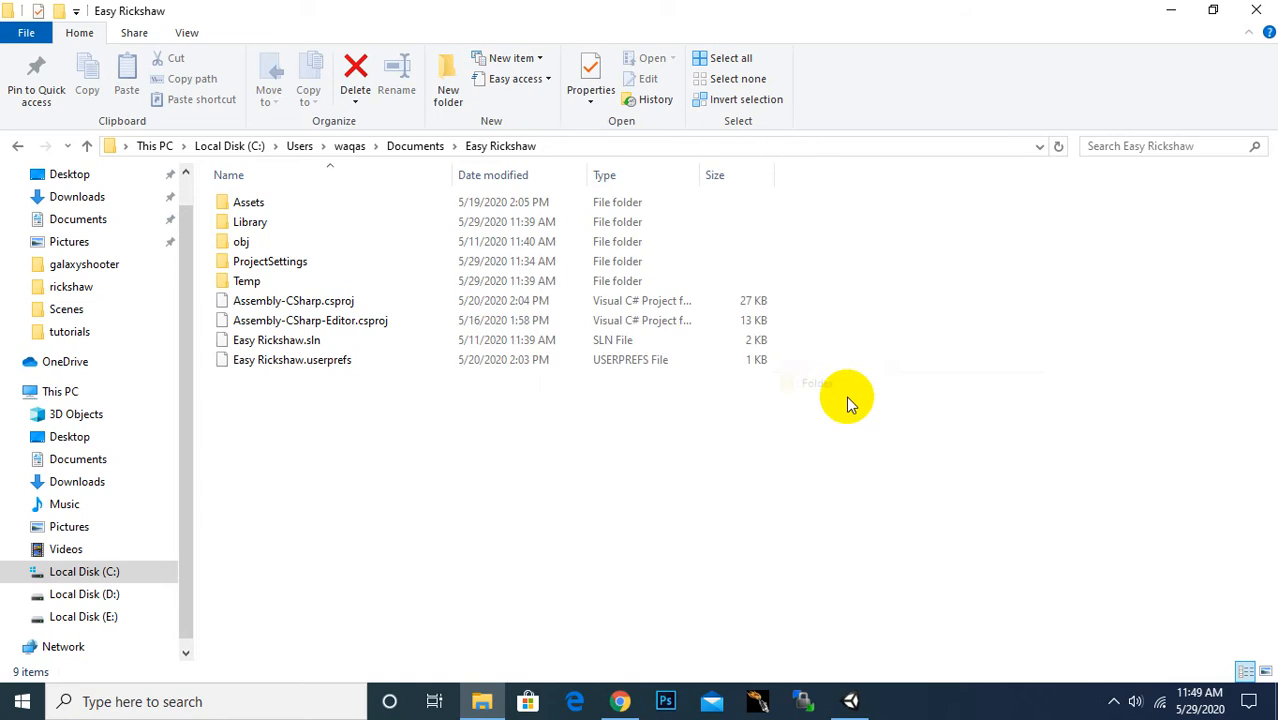
Step: Name the new folder in the Easy Rickshaw project directory Build, look inside it and close File Explorer
type("Build")
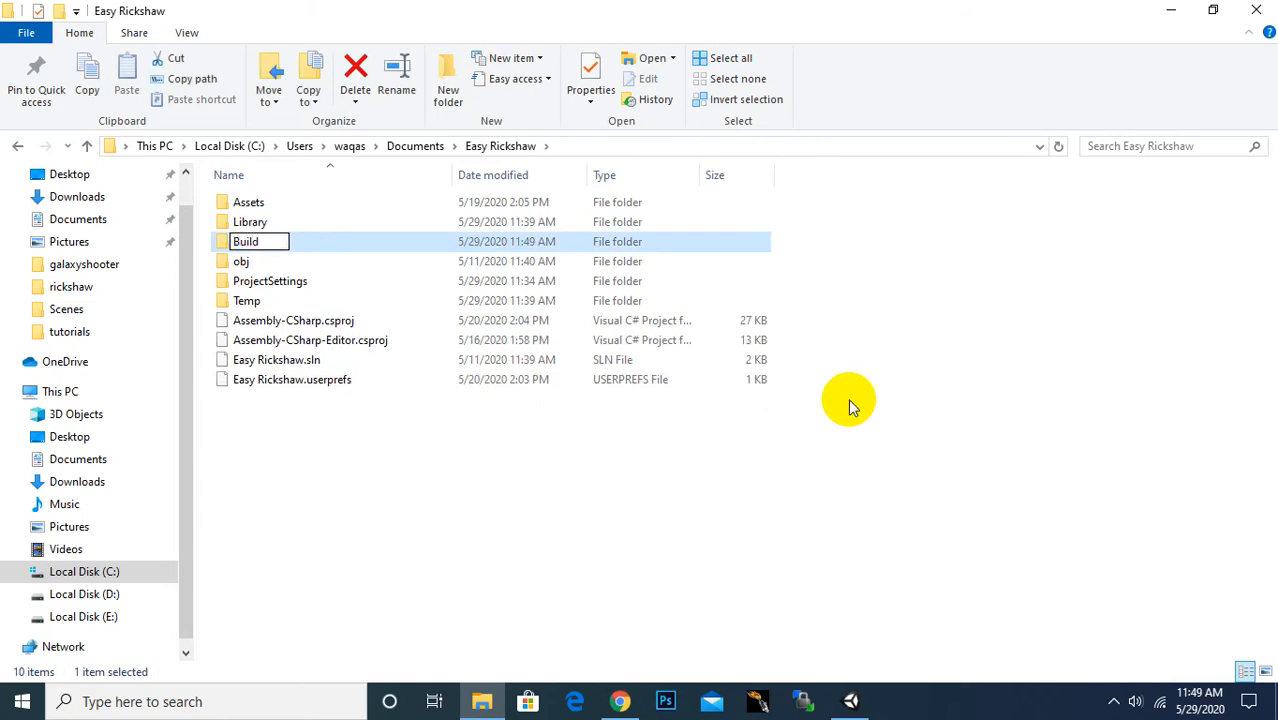
key("Return")
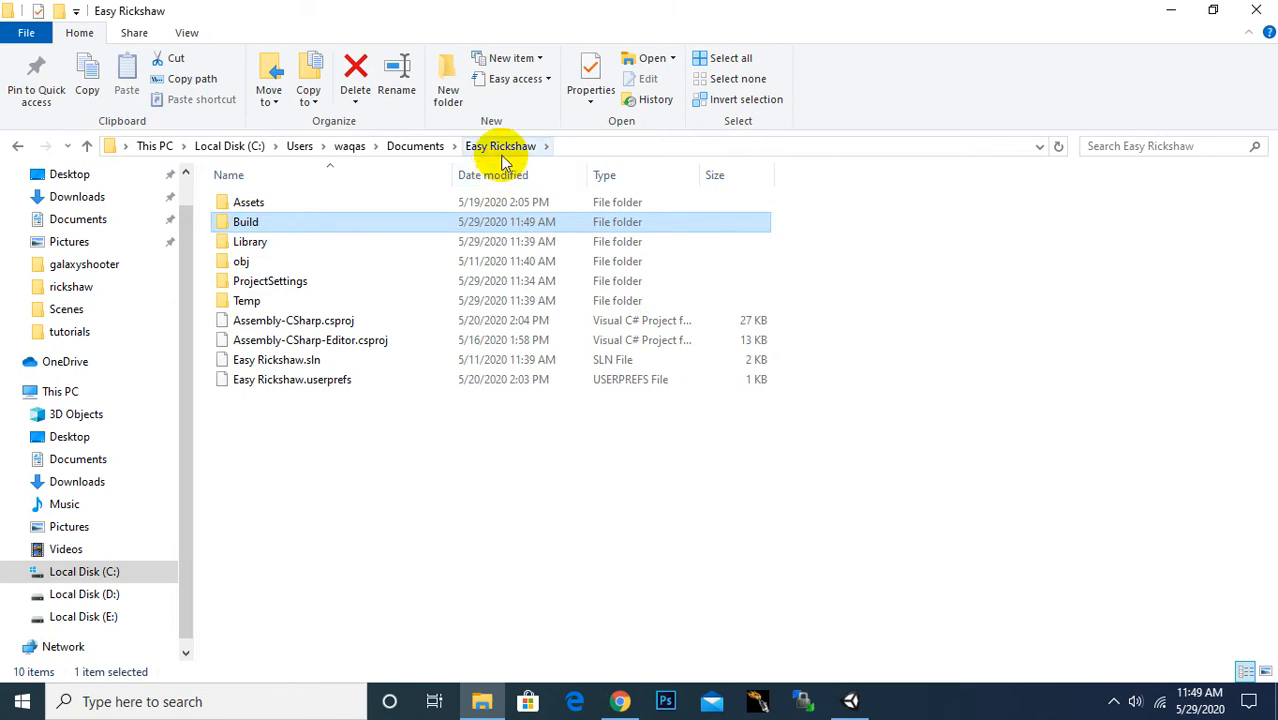
key("Return")
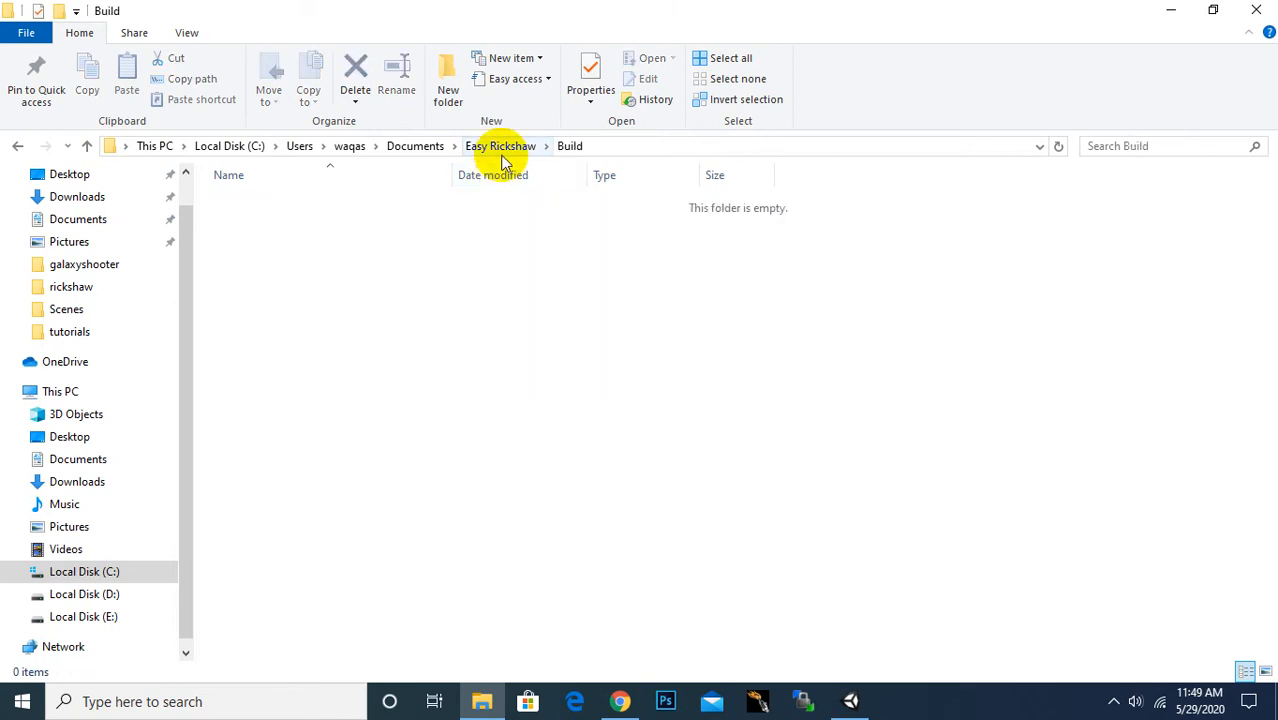
left_click(1262, 10)
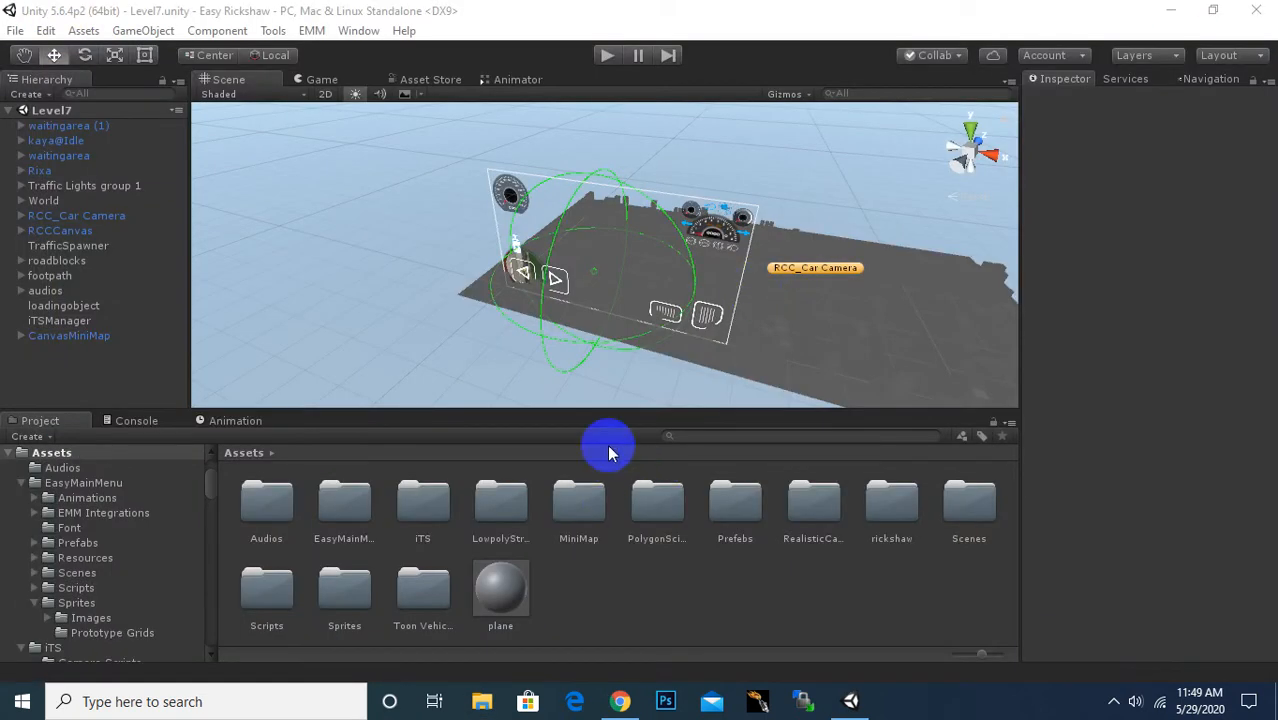
Step: In Unity, open the build settings and the player settings for PC, Mac & Linux Standalone, with the Inspector widened
left_click(21, 32)
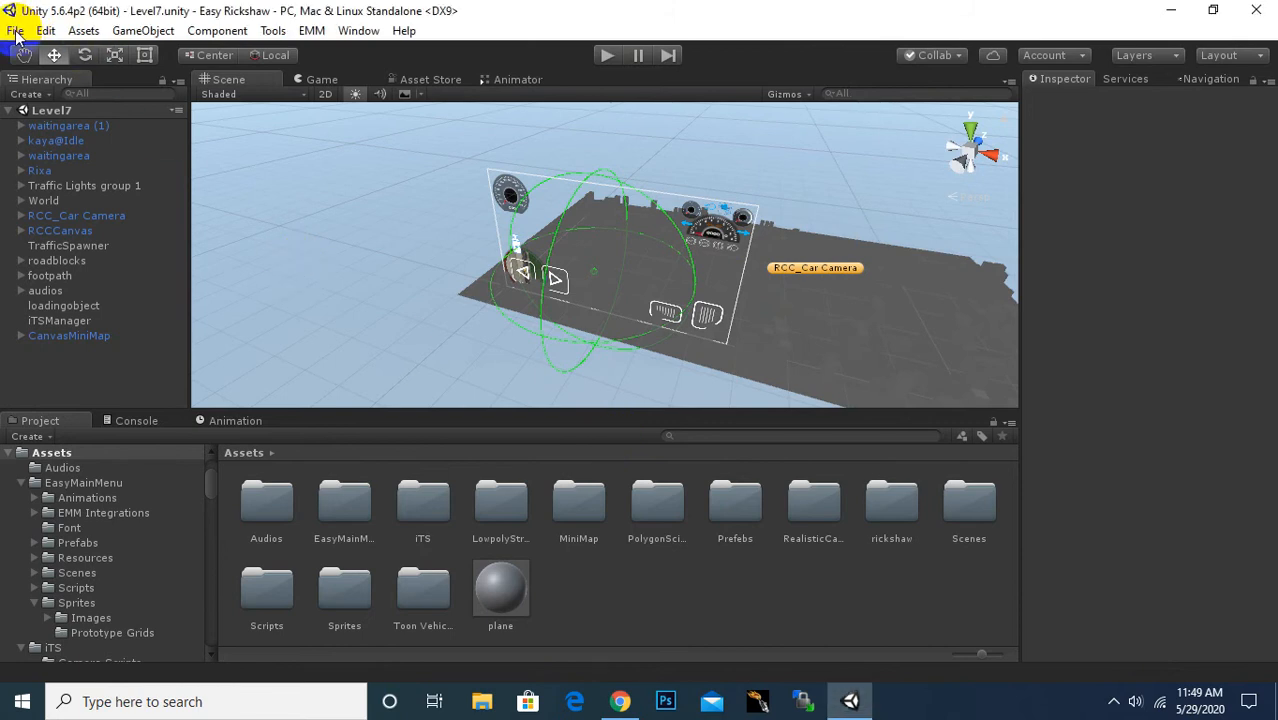
left_click(15, 32)
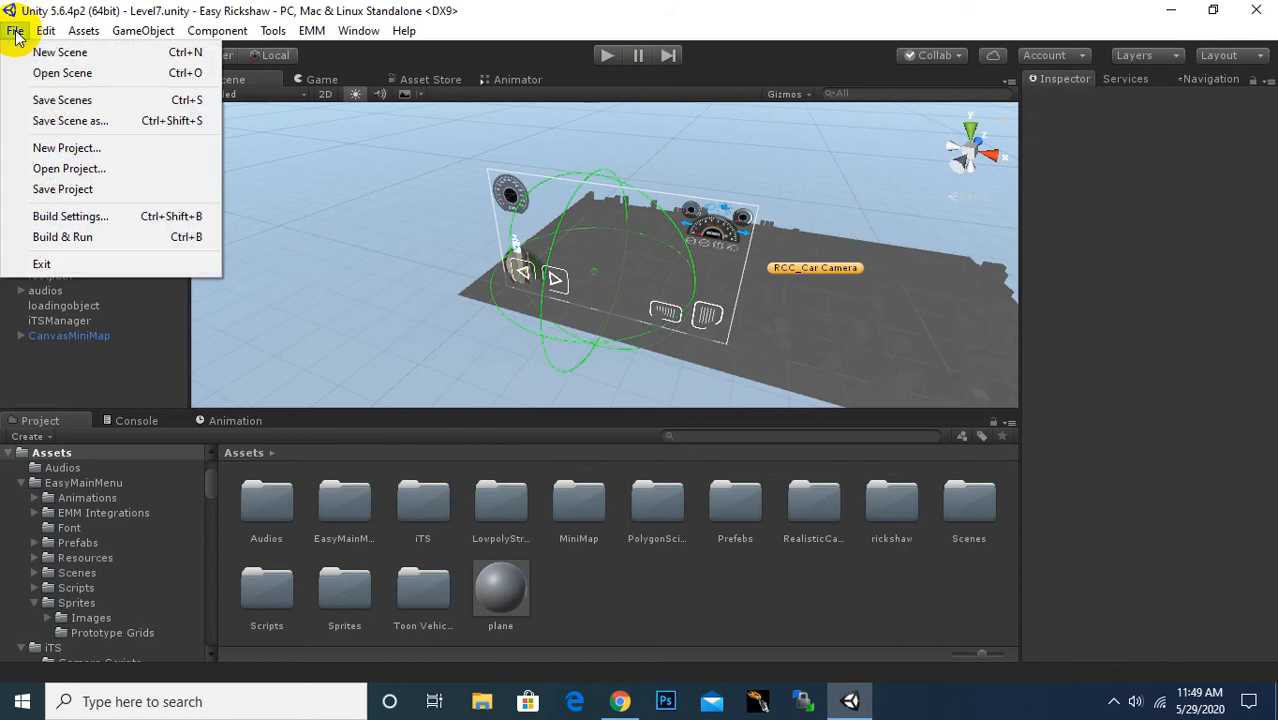
left_click(46, 214)
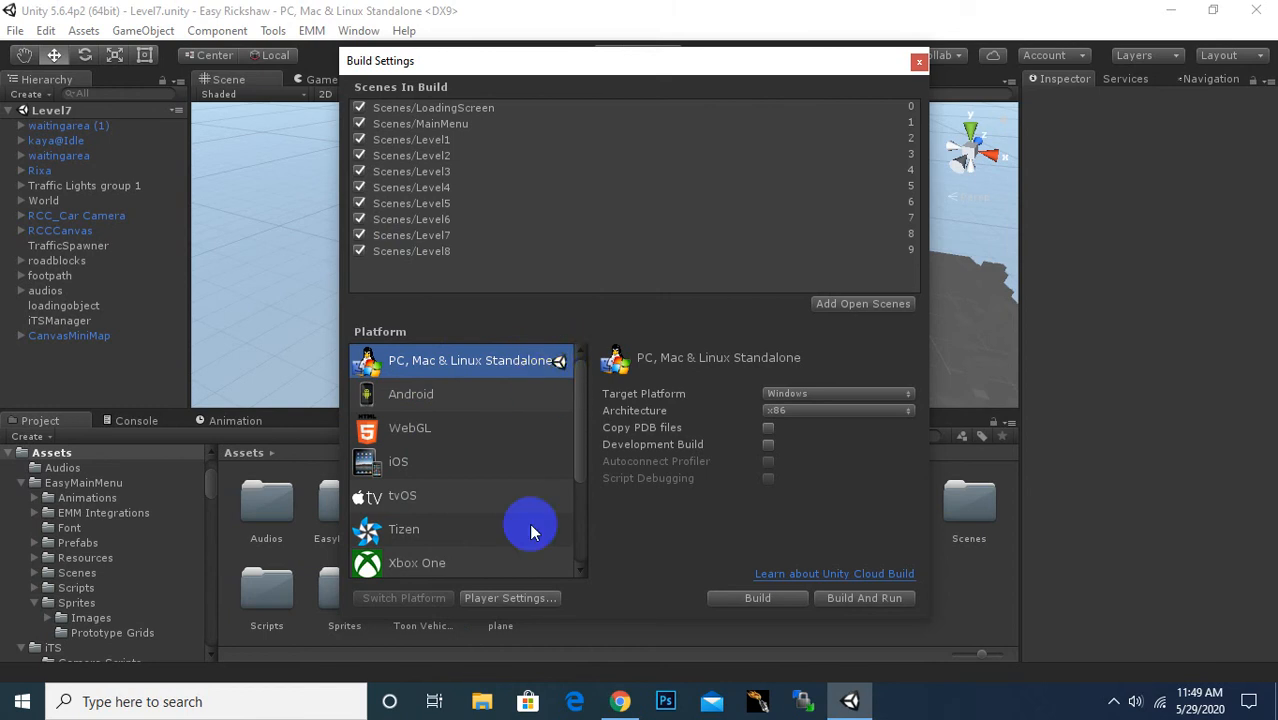
left_click(506, 600)
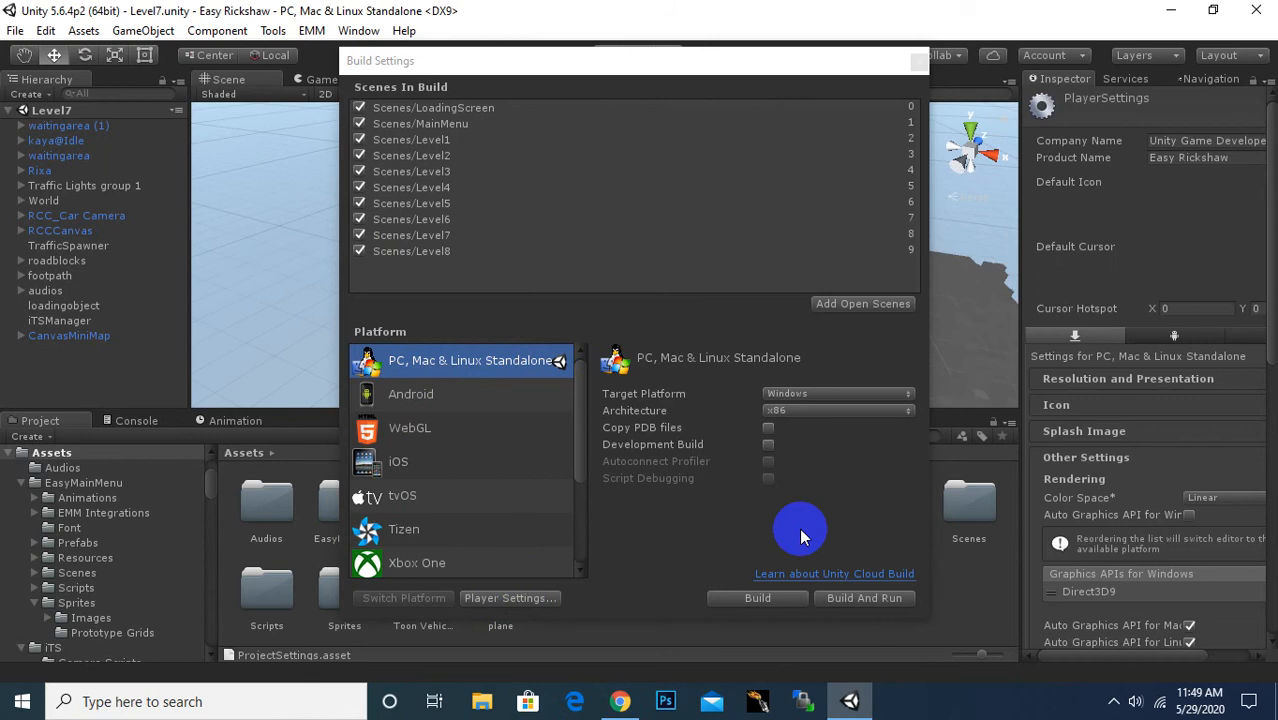
left_click_drag(1022, 160, 952, 158)
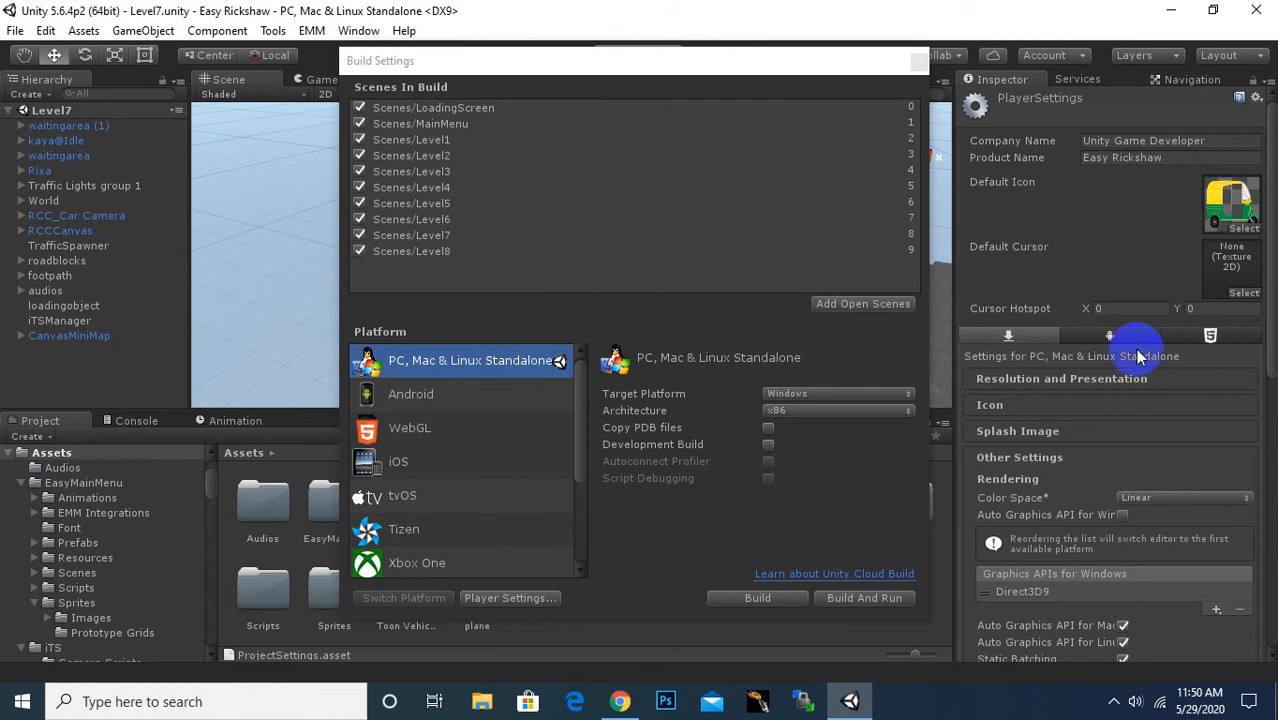
Step: Review the standalone resolution and presentation settings, including default screen width and height, and the icons at each size
left_click(1025, 381)
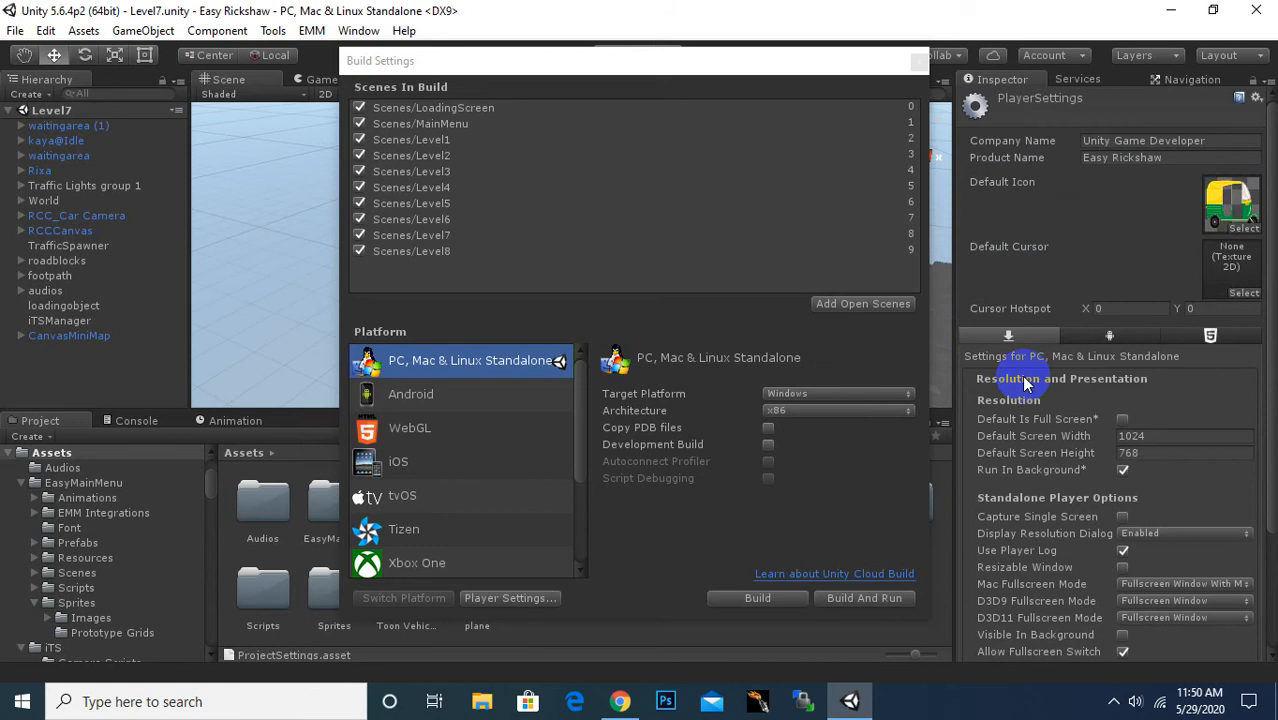
scroll(1025, 385, "down", 1)
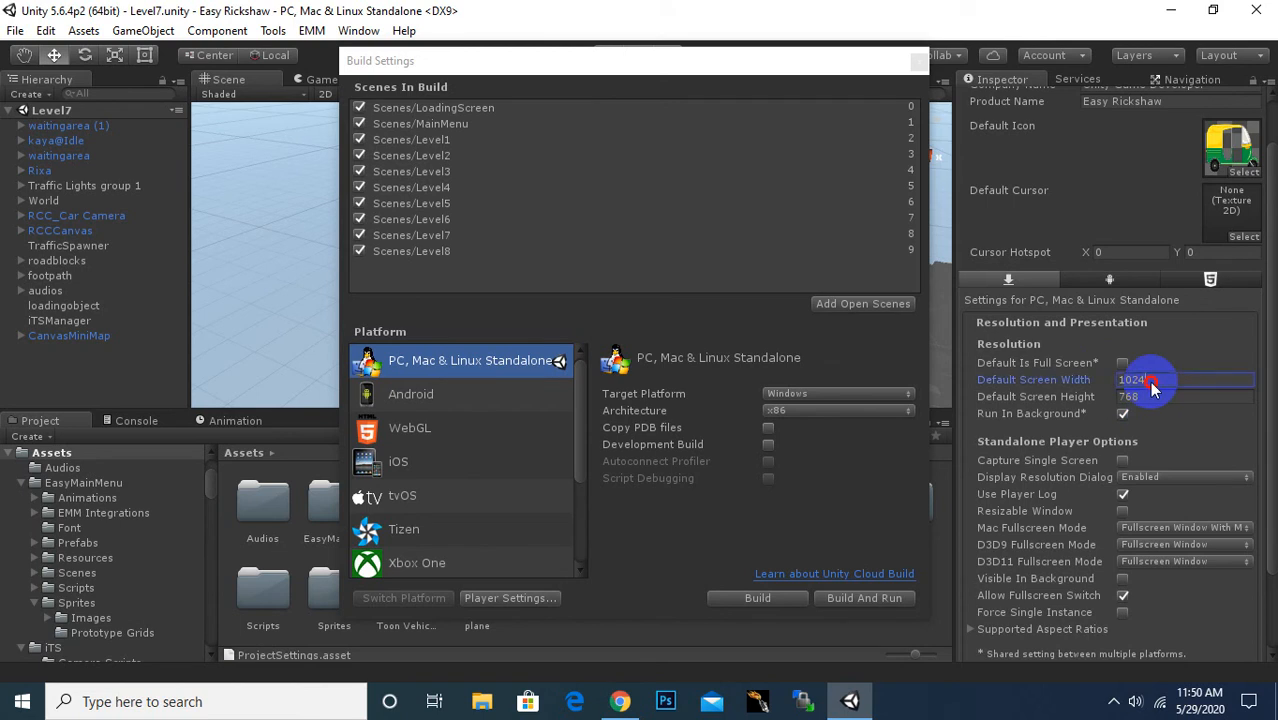
left_click_drag(1152, 388, 1117, 388)
left_click(1150, 398)
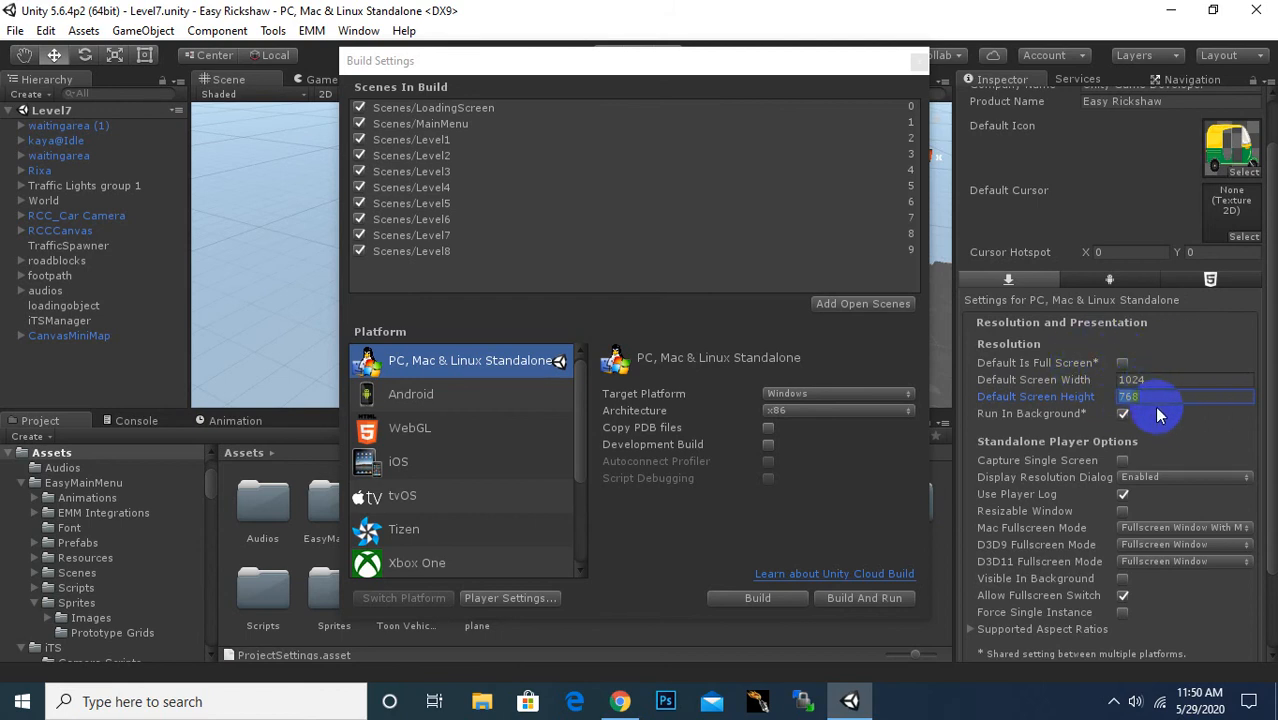
scroll(1158, 415, "down", 3)
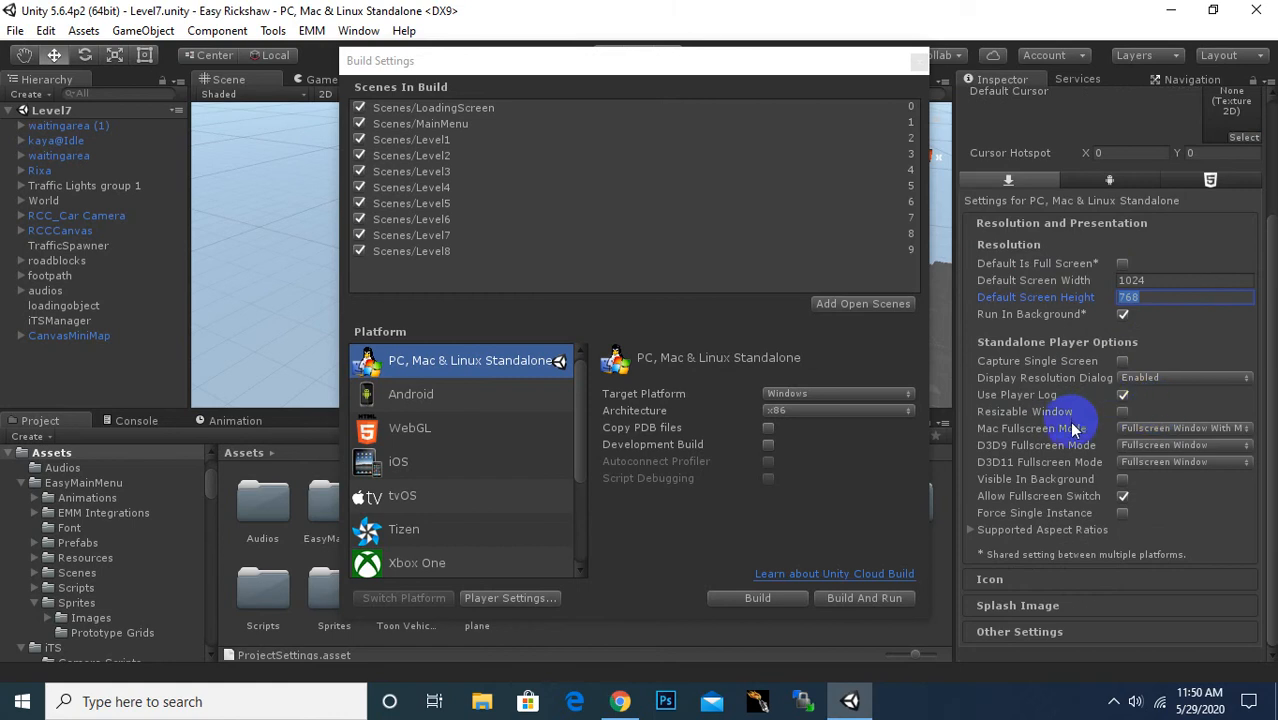
left_click(989, 581)
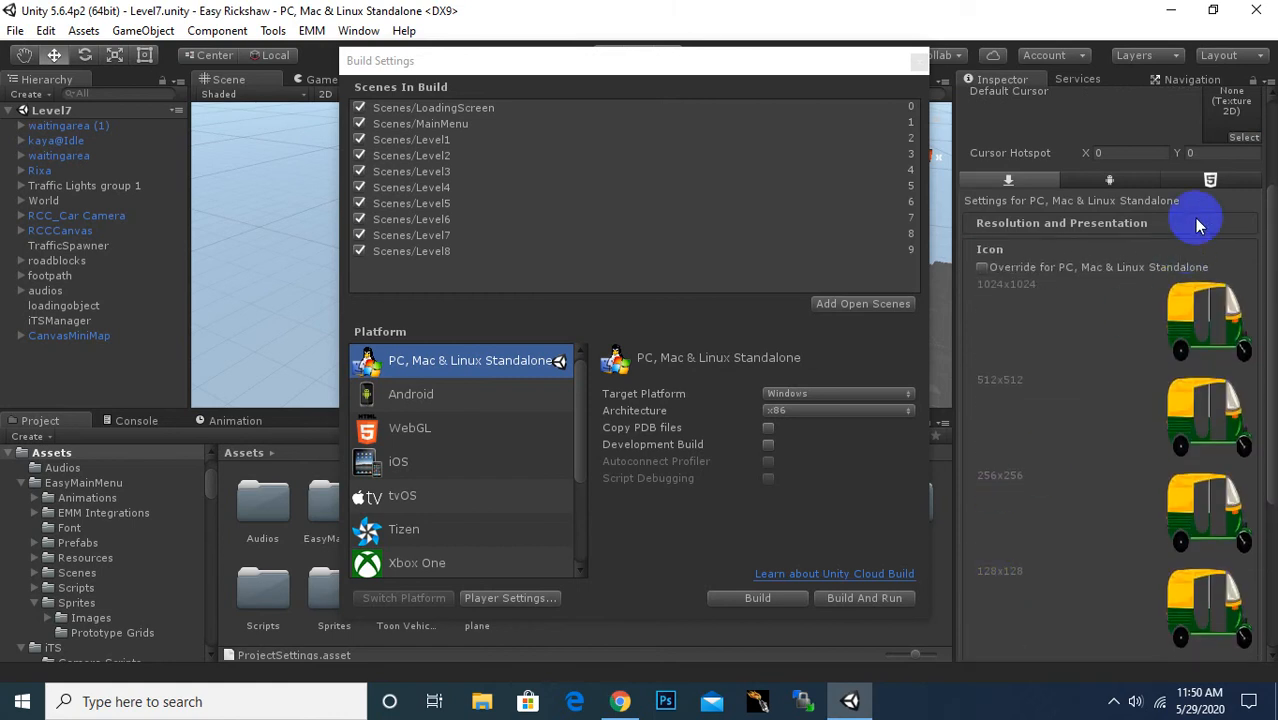
scroll(1121, 505, "down", 5)
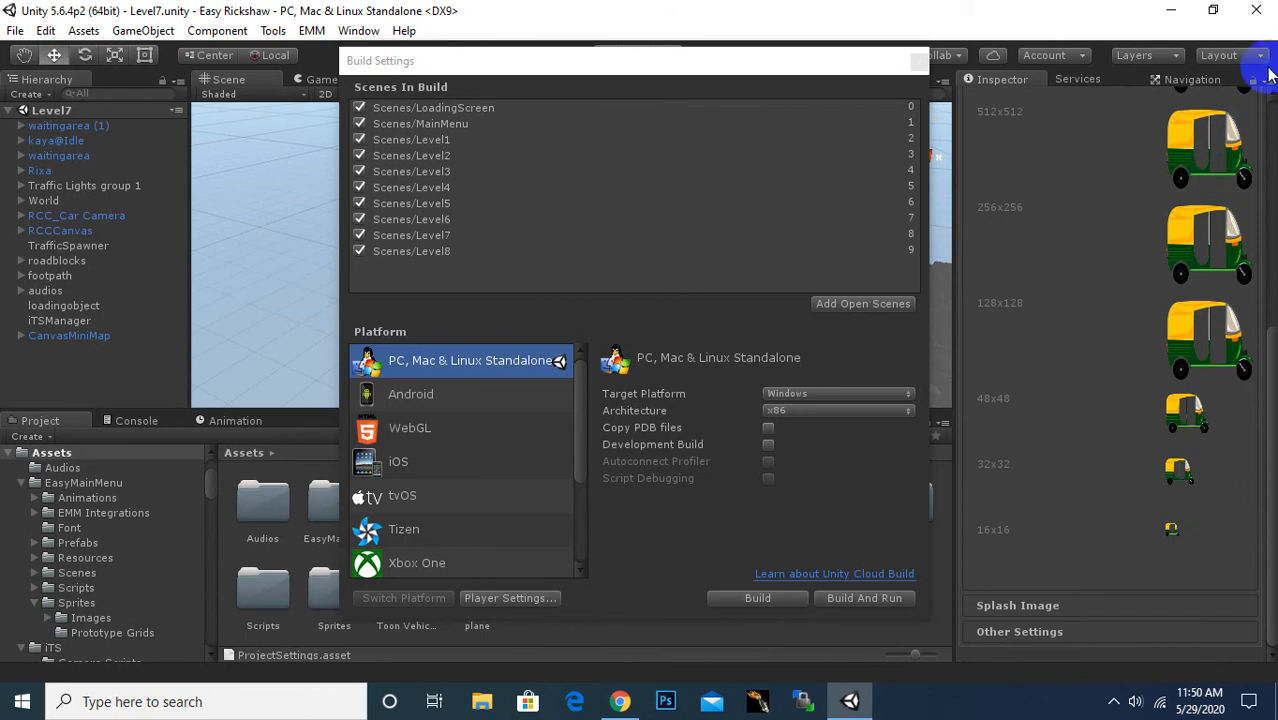
Step: Review the splash image settings, checking the logo list, each logo's duration and the background options
left_click(1035, 605)
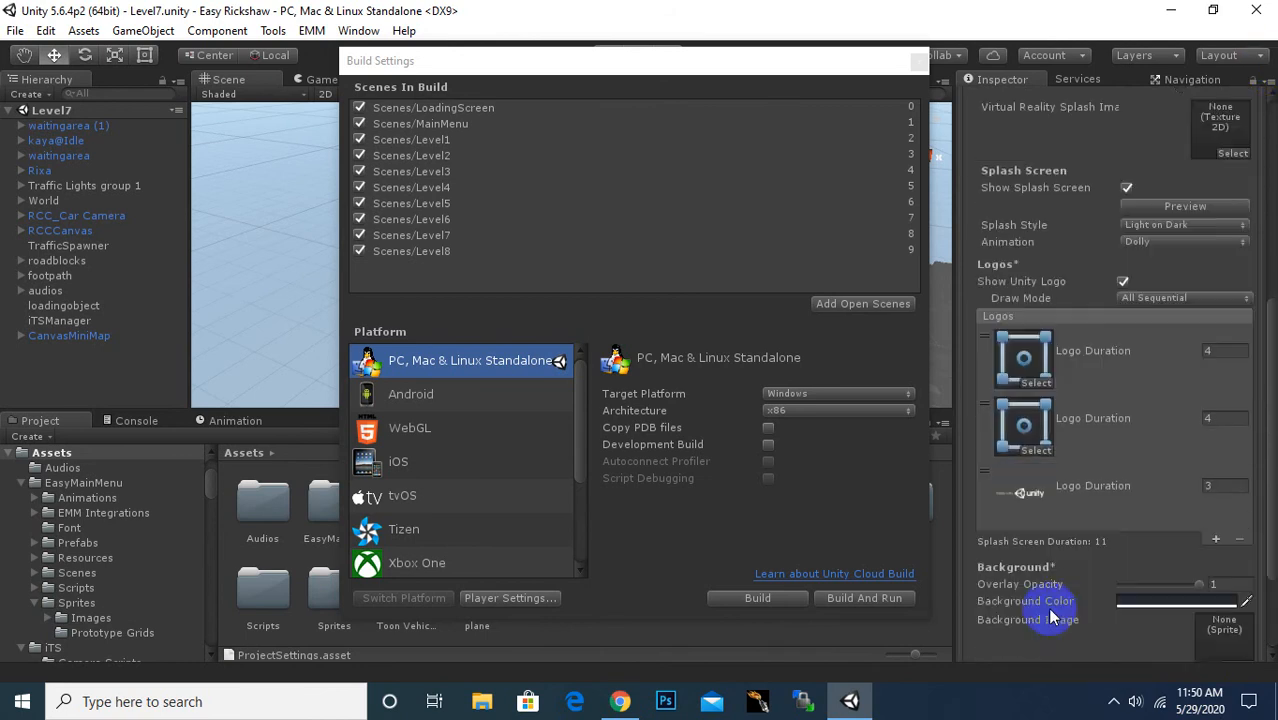
scroll(1045, 250, "up", 3)
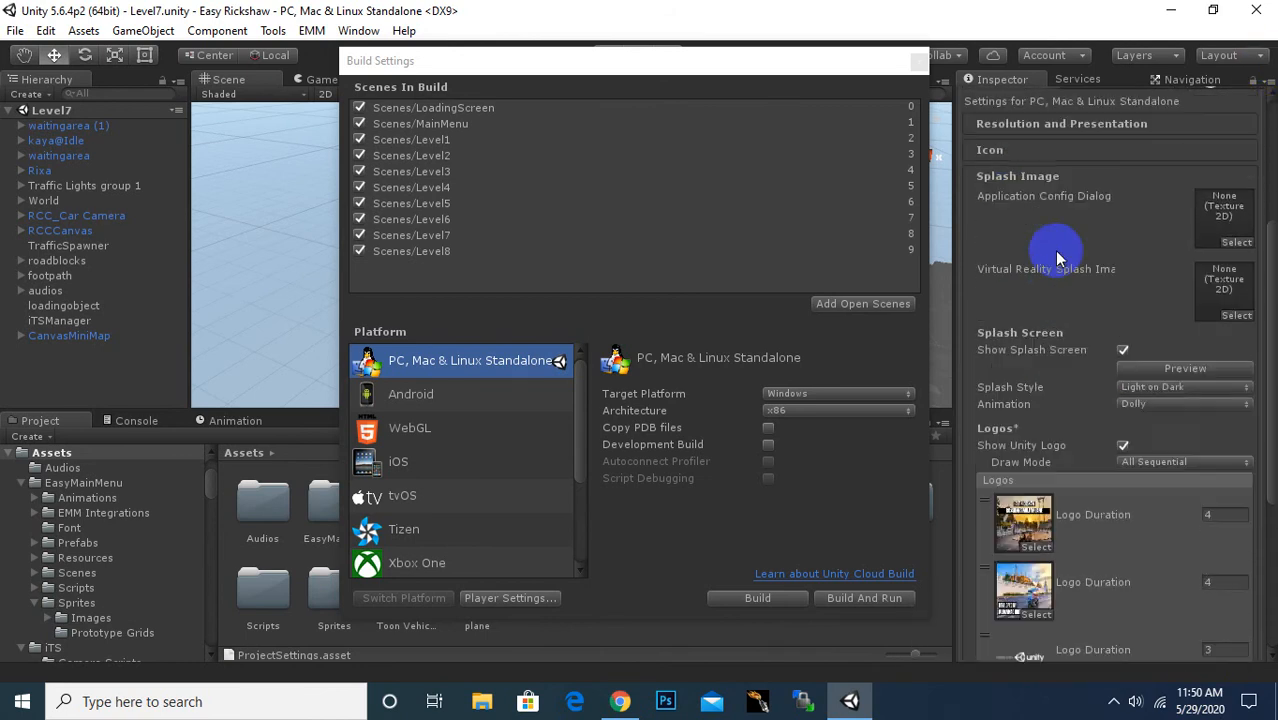
scroll(1045, 300, "down", 3)
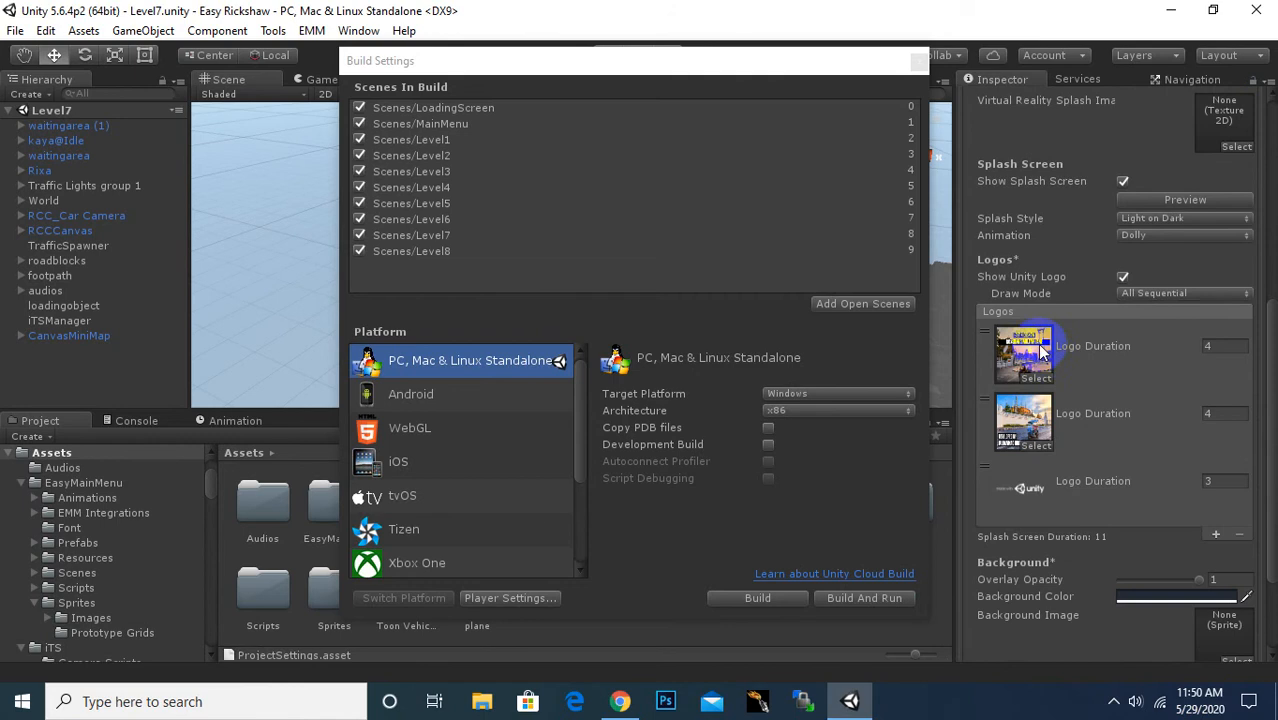
scroll(1040, 339, "up", 1)
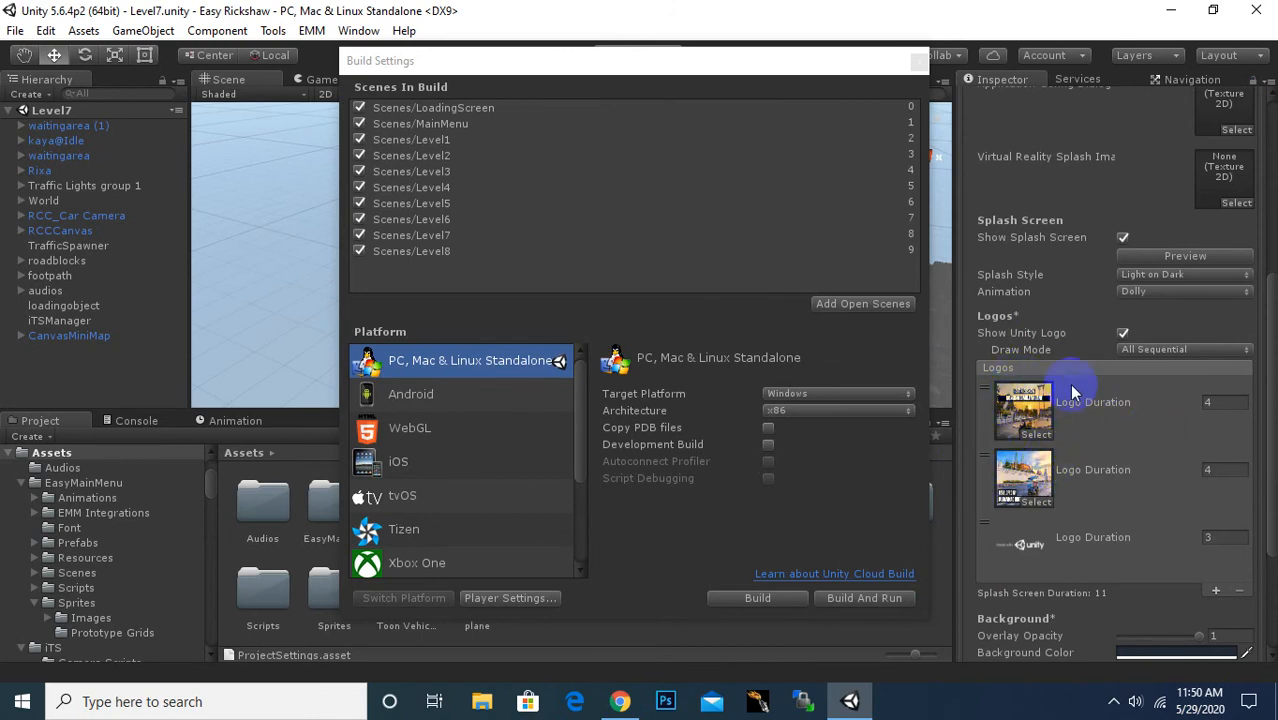
left_click(1205, 402)
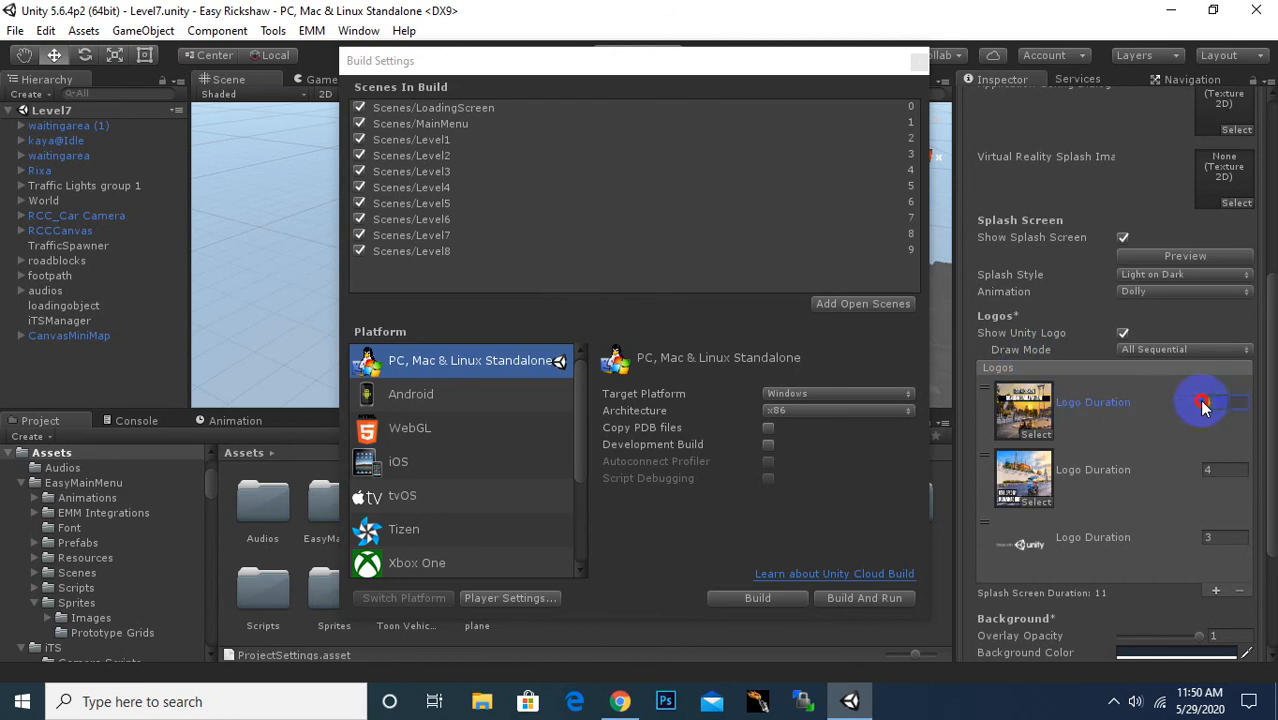
left_click(1207, 469)
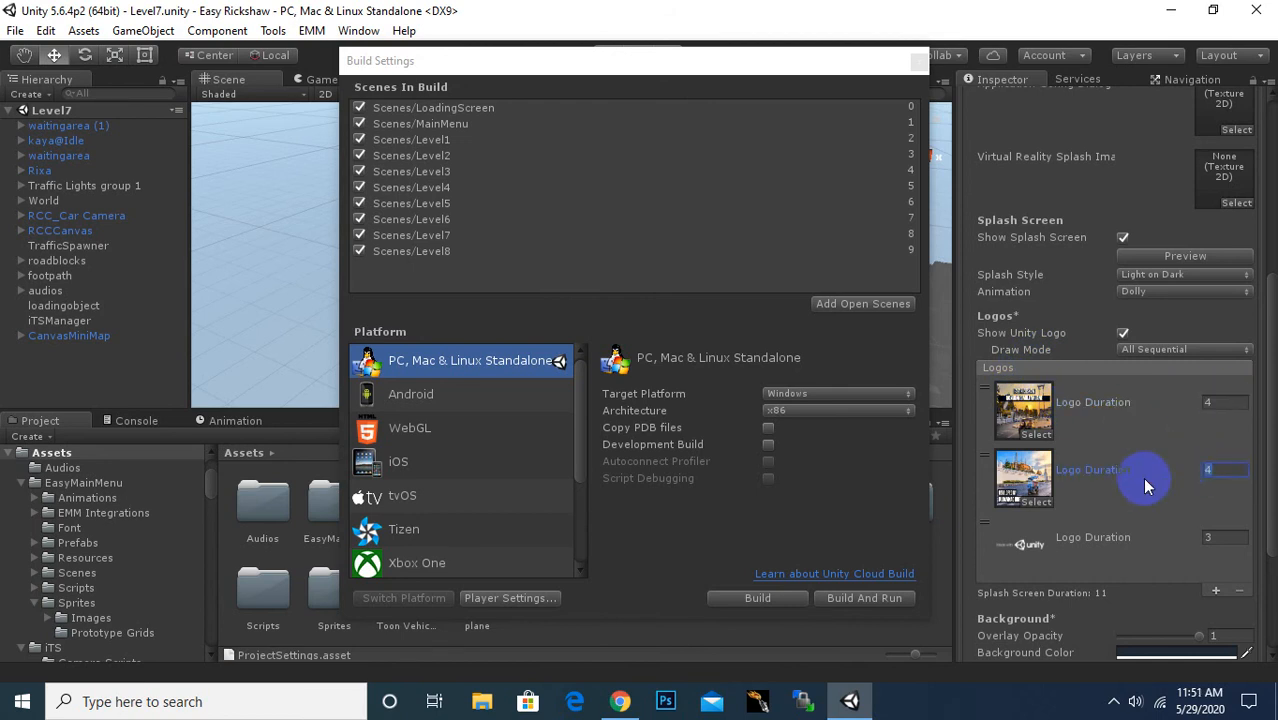
left_click(1211, 538)
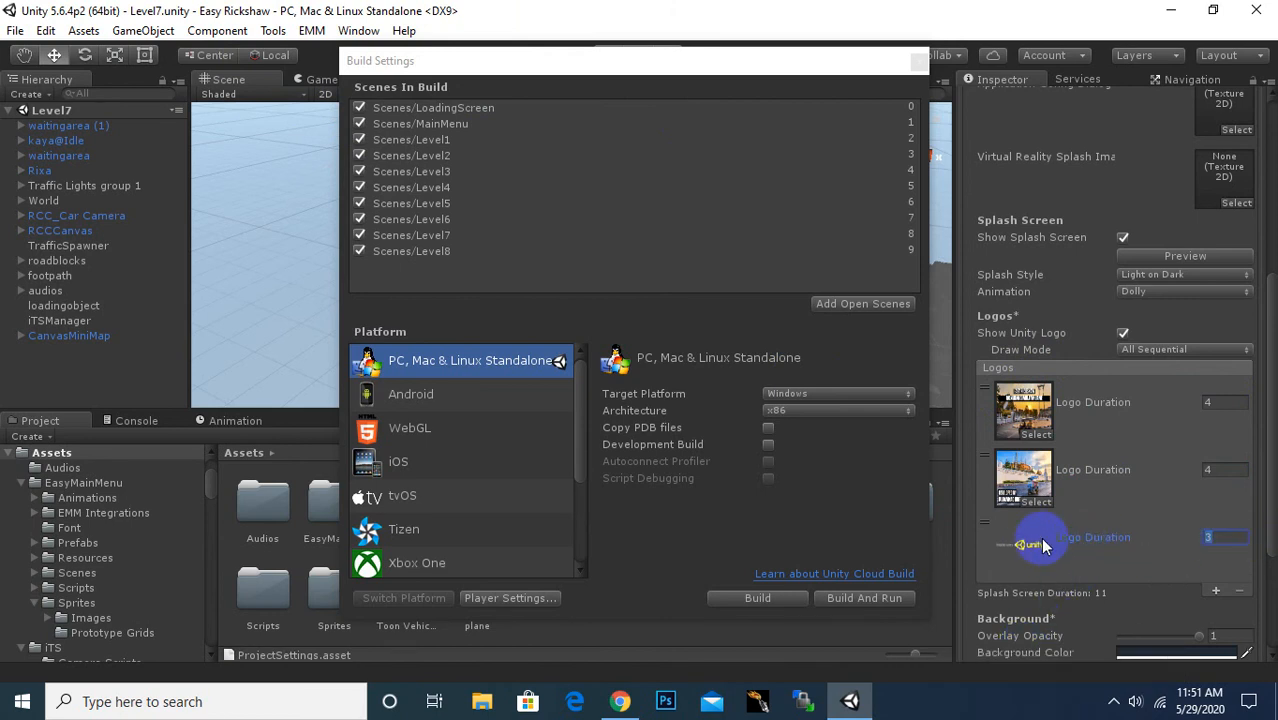
scroll(1043, 545, "down", 3)
scroll(1035, 508, "down", 1)
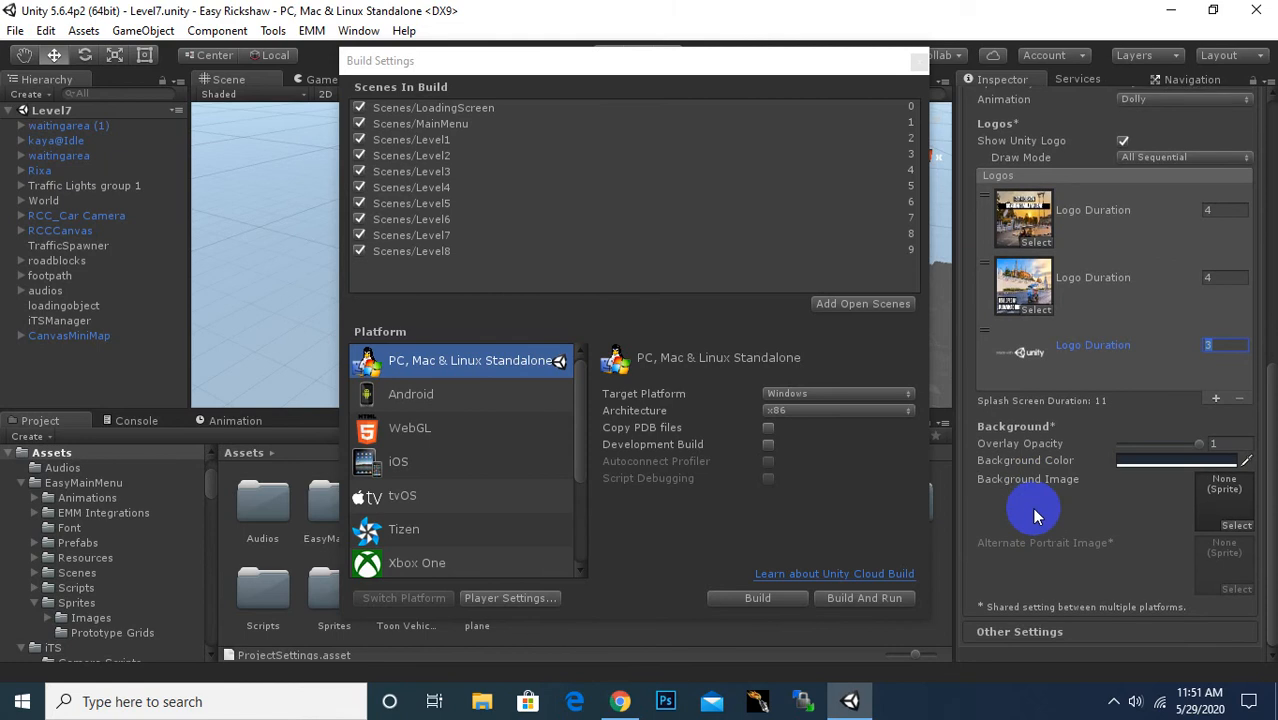
Step: Examine the full bundle identifier under Other Settings, widening the Inspector and moving the Build Settings window aside
left_click(1019, 631)
scroll(1060, 500, "down", 12)
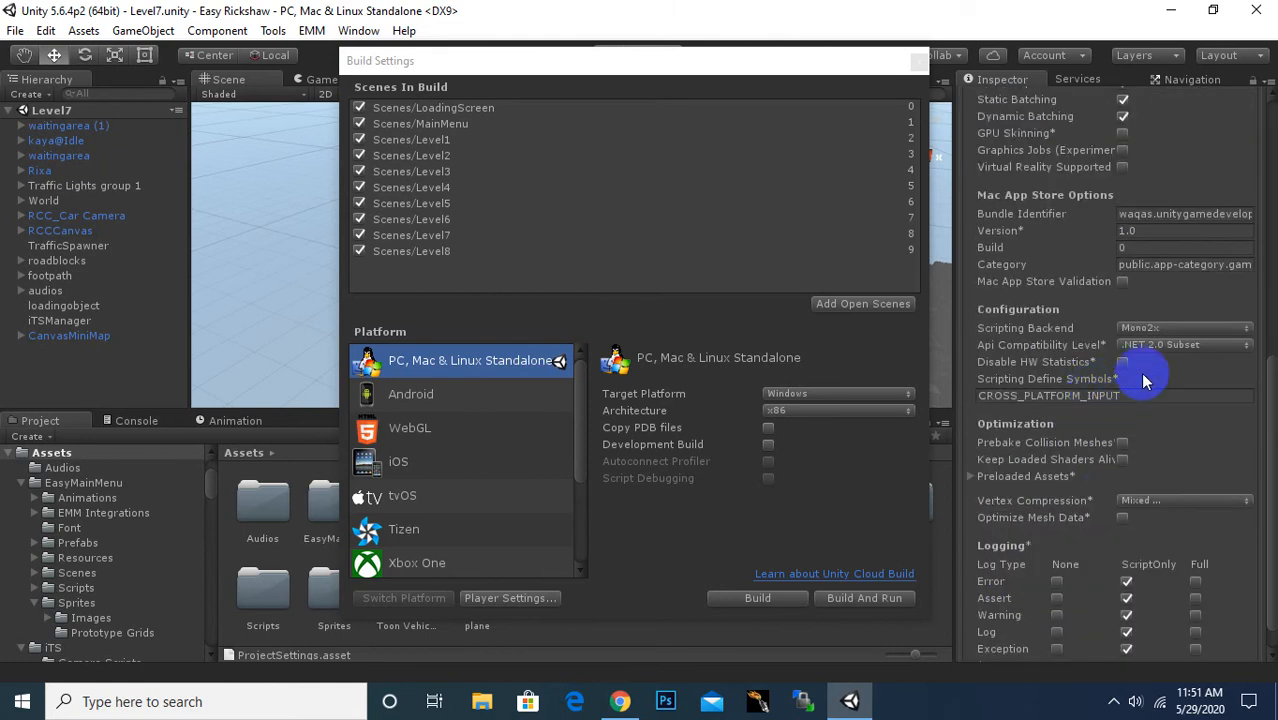
scroll(1127, 317, "up", 2)
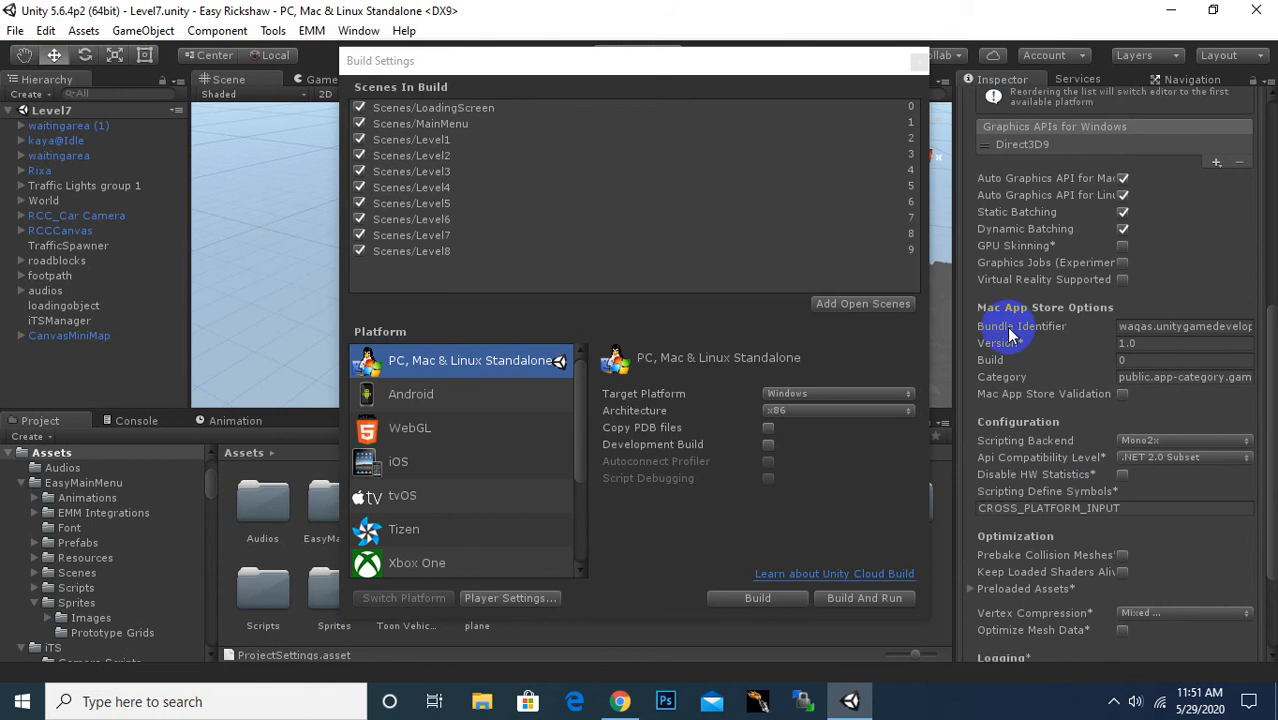
left_click(1151, 324)
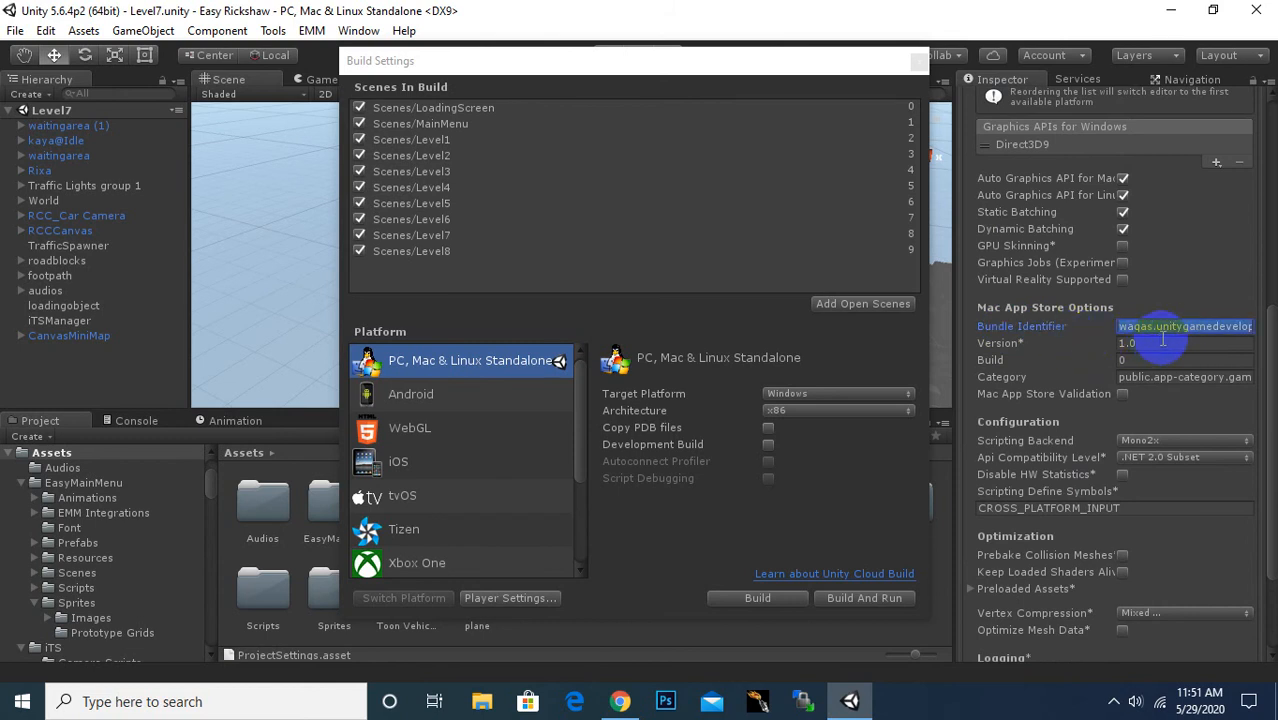
left_click(1167, 330)
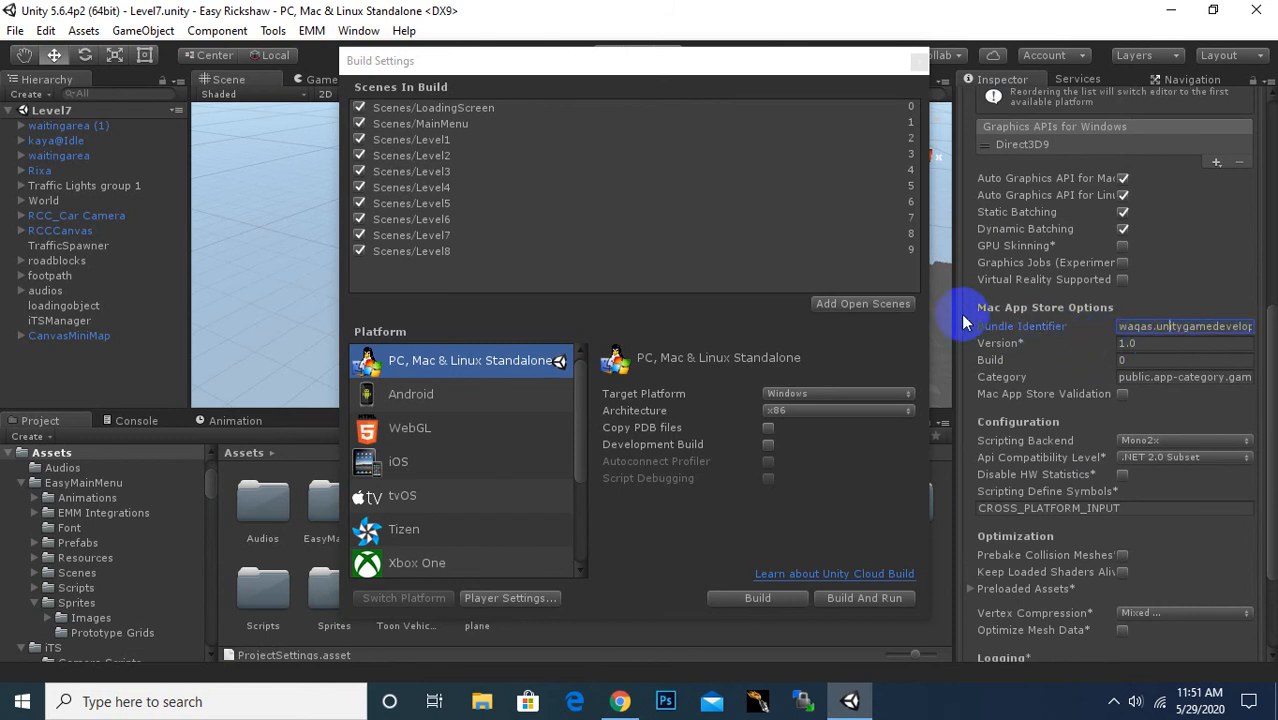
left_click_drag(954, 316, 813, 342)
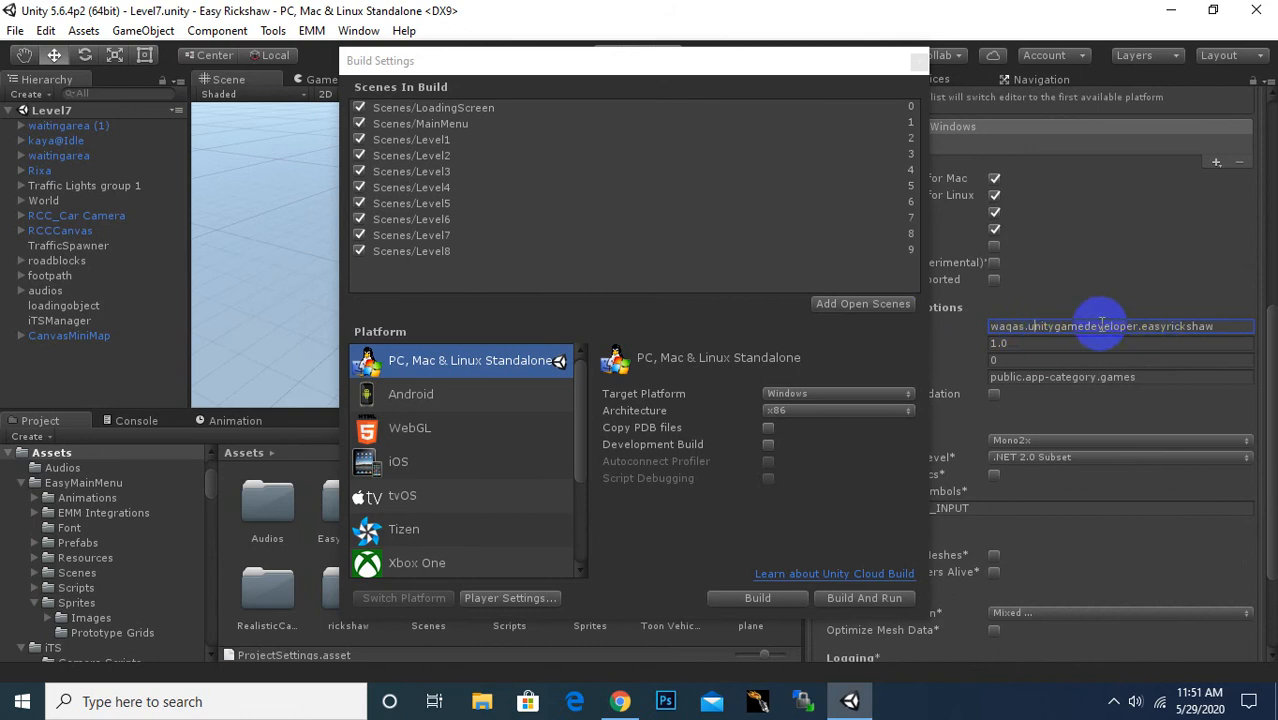
left_click_drag(1030, 328, 1208, 334)
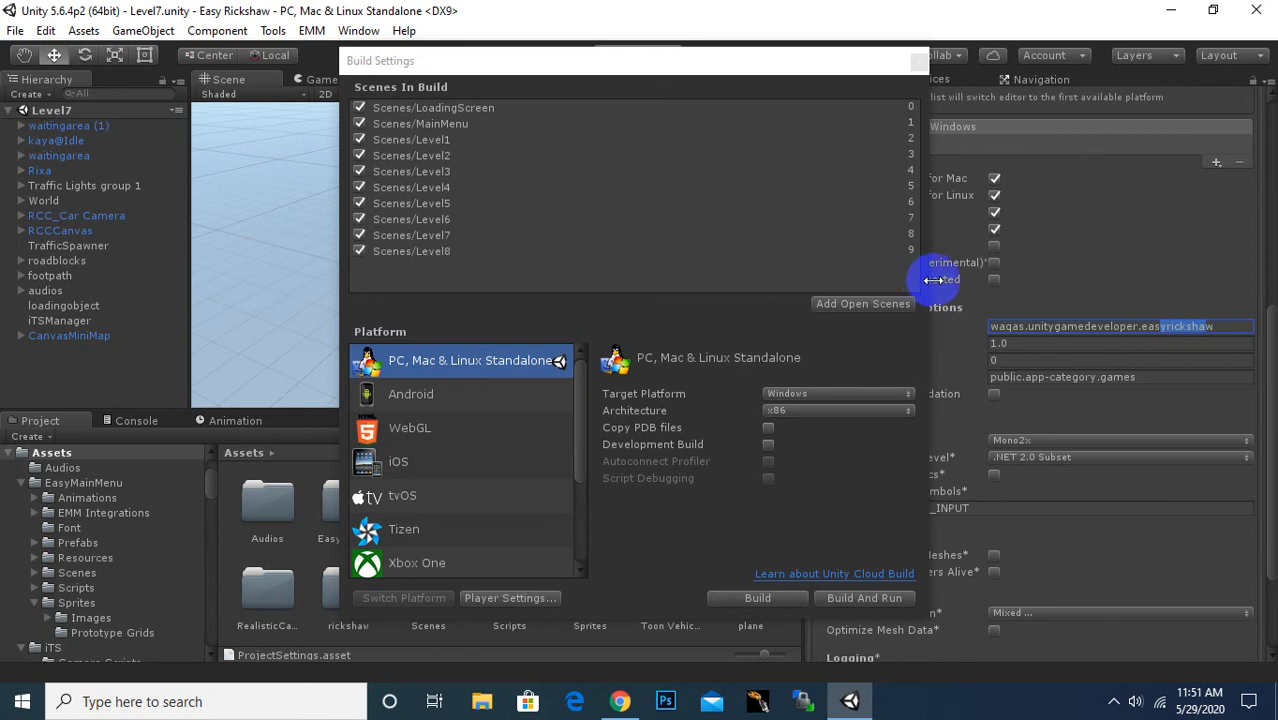
left_click_drag(811, 60, 529, 88)
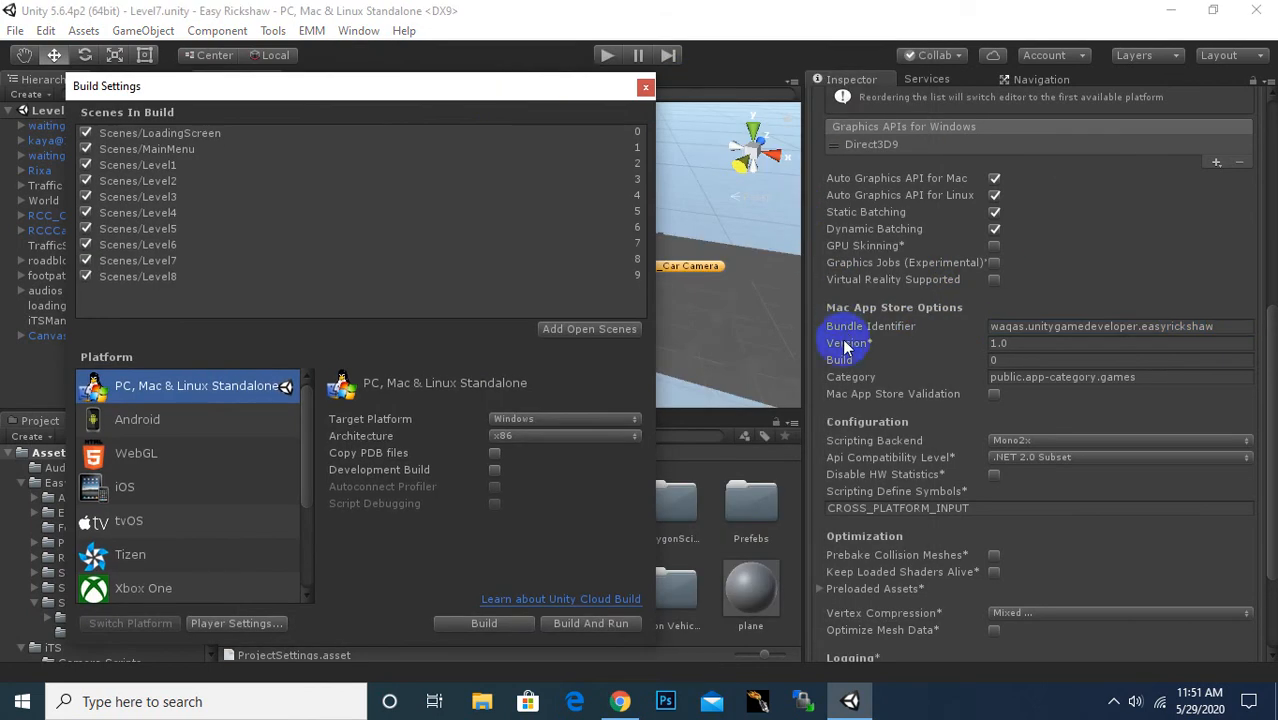
Step: Check the version and build number in the Mac App Store options and look over the remaining player settings
left_click(998, 344)
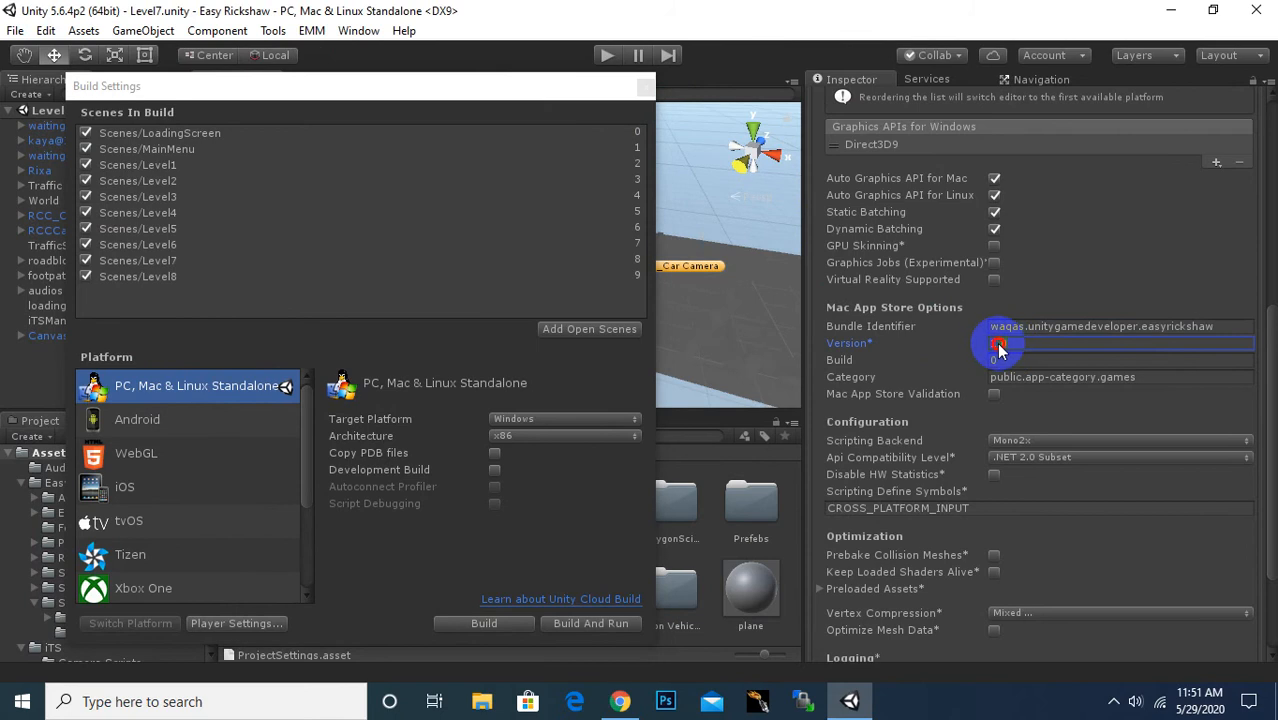
type("1.0")
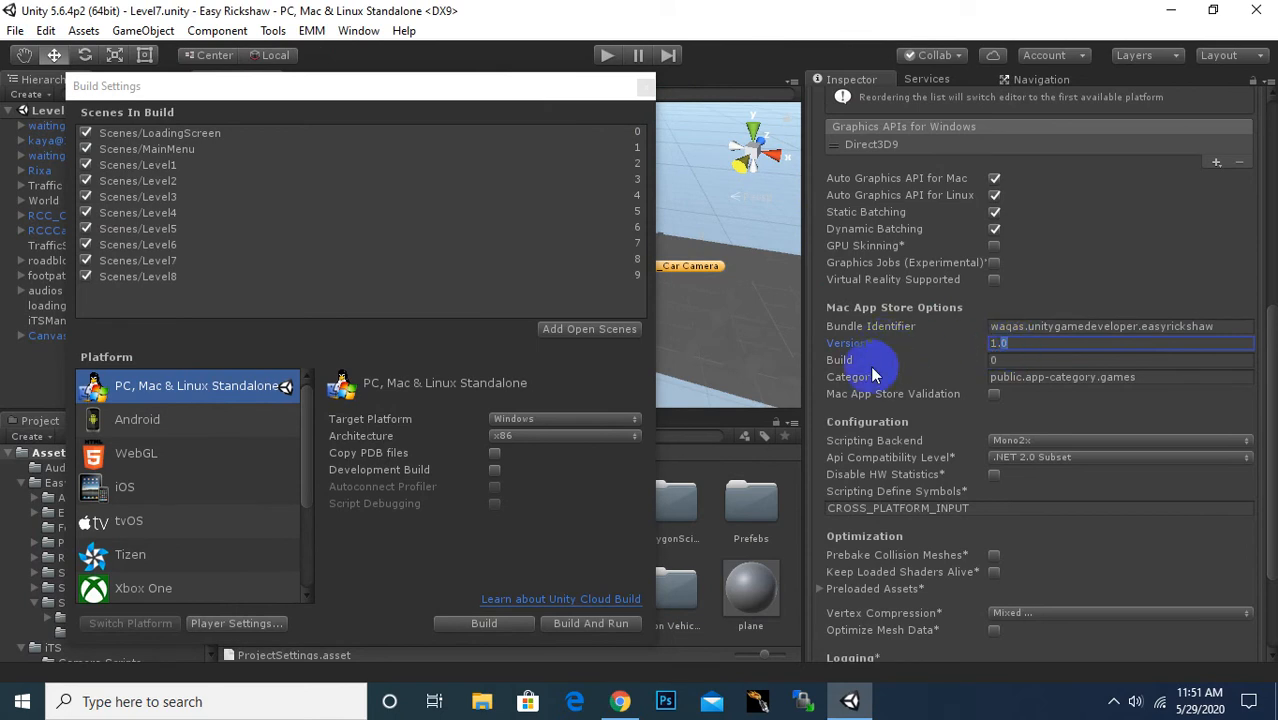
left_click(998, 360)
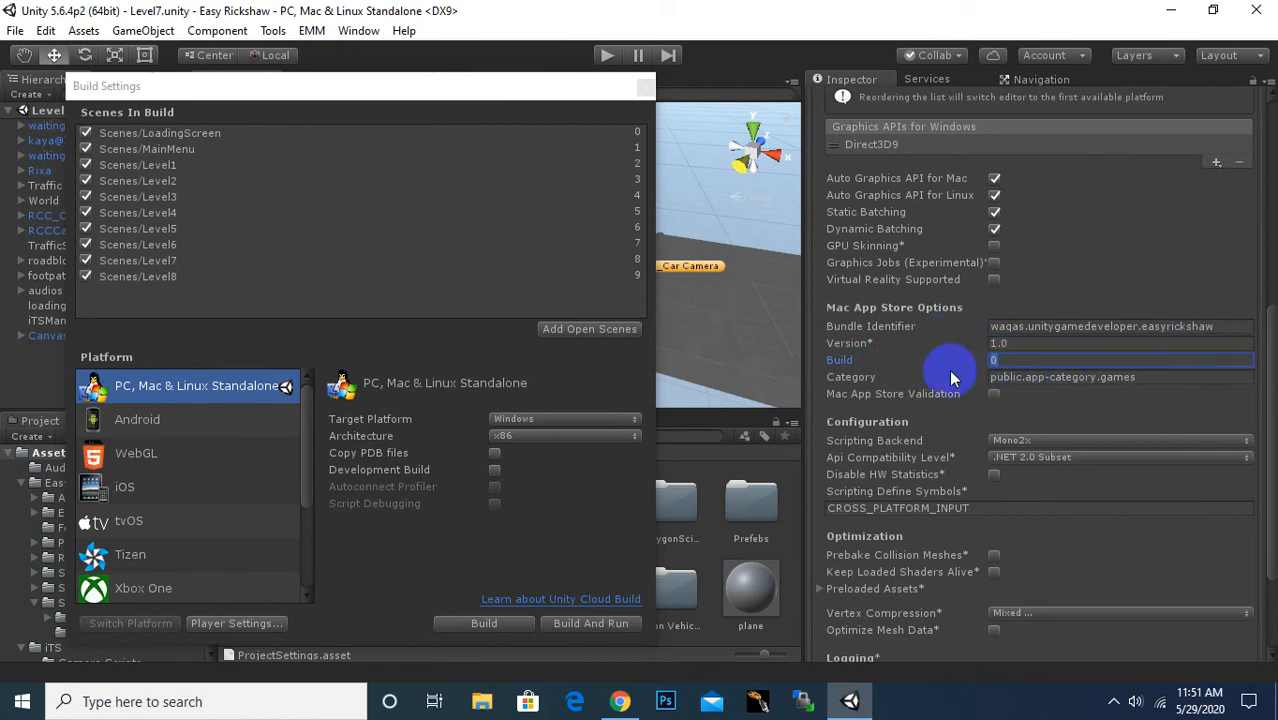
scroll(948, 385, "down", 3)
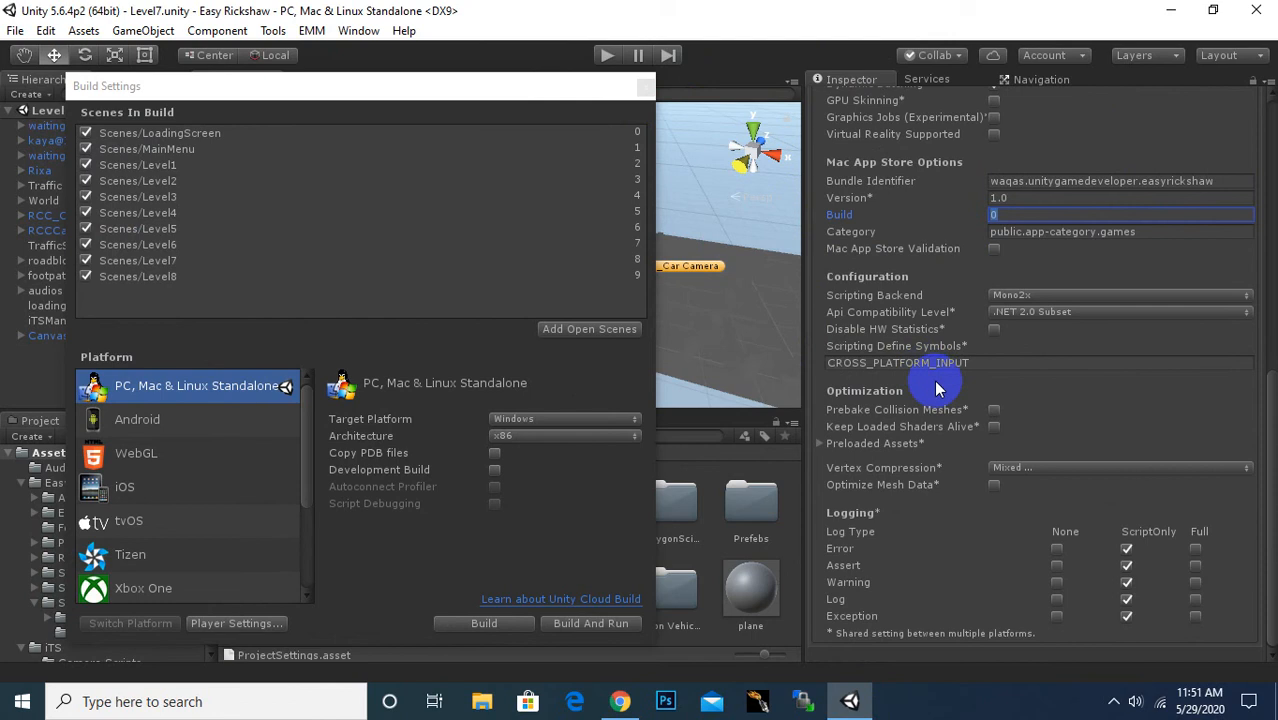
scroll(938, 388, "up", 10)
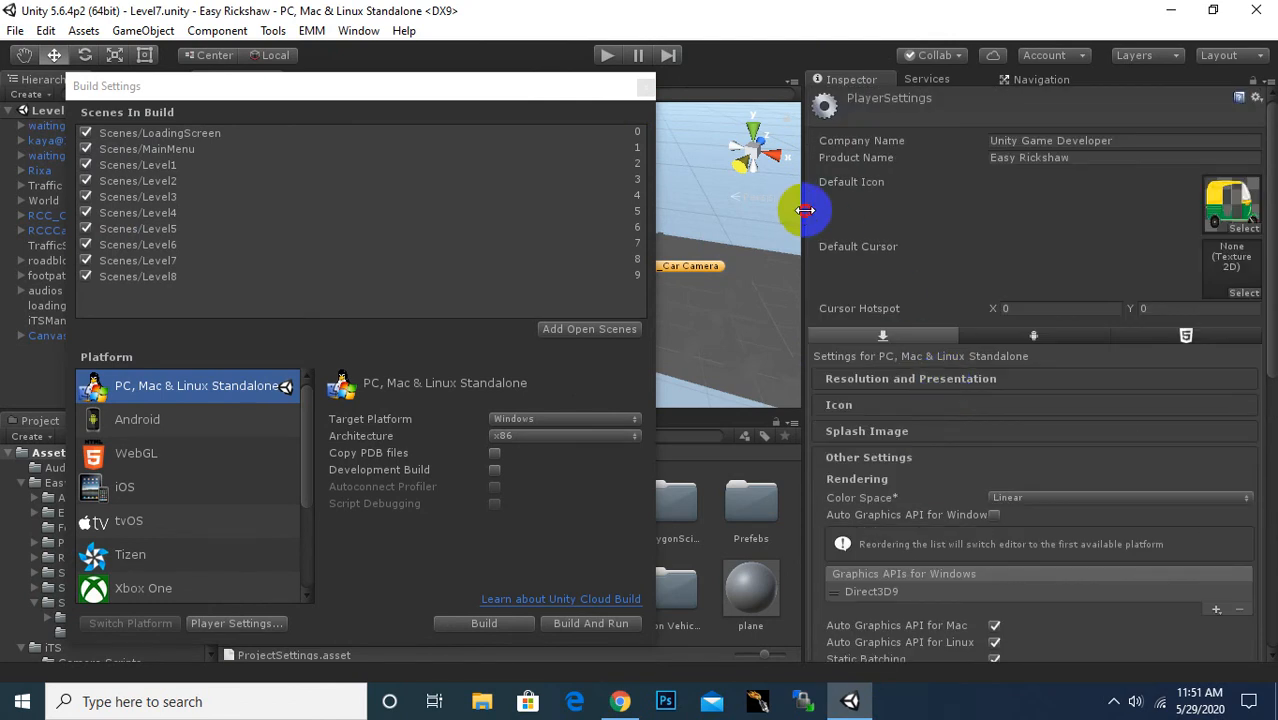
Step: Narrow the Inspector, move Build Settings clear of it, and build the Windows standalone player as EasyRickshaw.exe in the Build folder
left_click_drag(805, 210, 998, 212)
left_click_drag(562, 86, 742, 75)
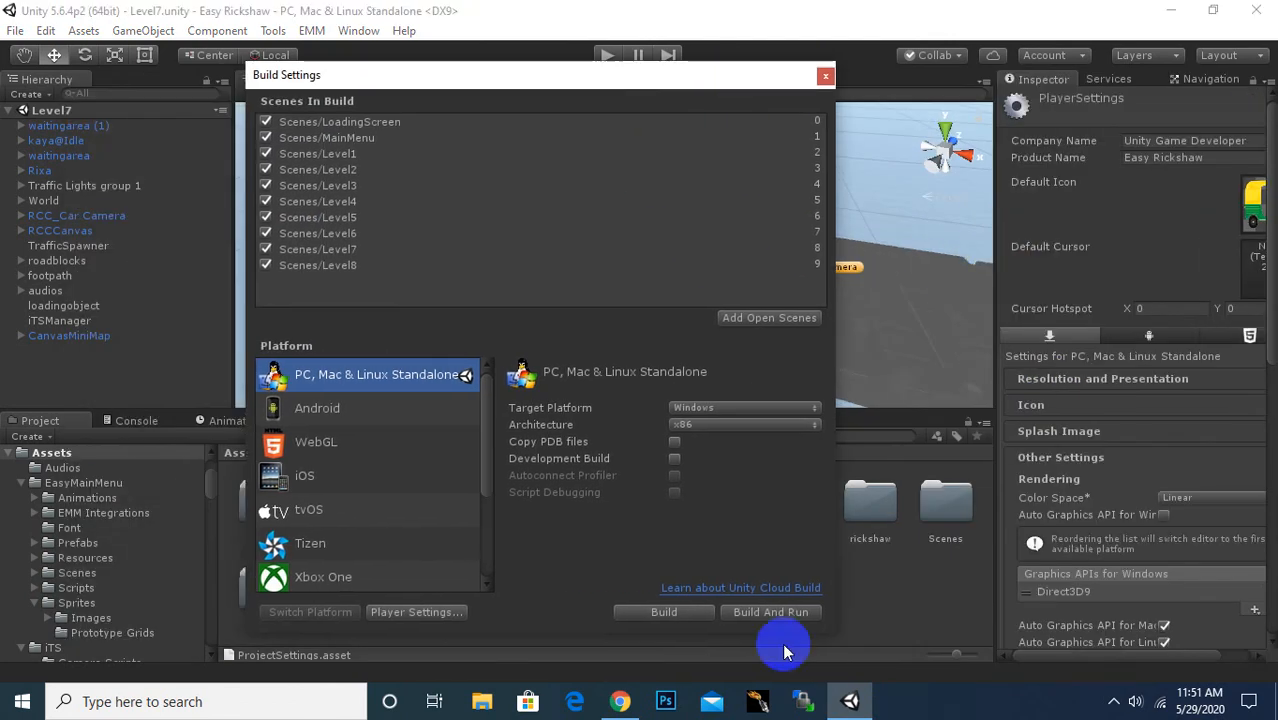
left_click(661, 617)
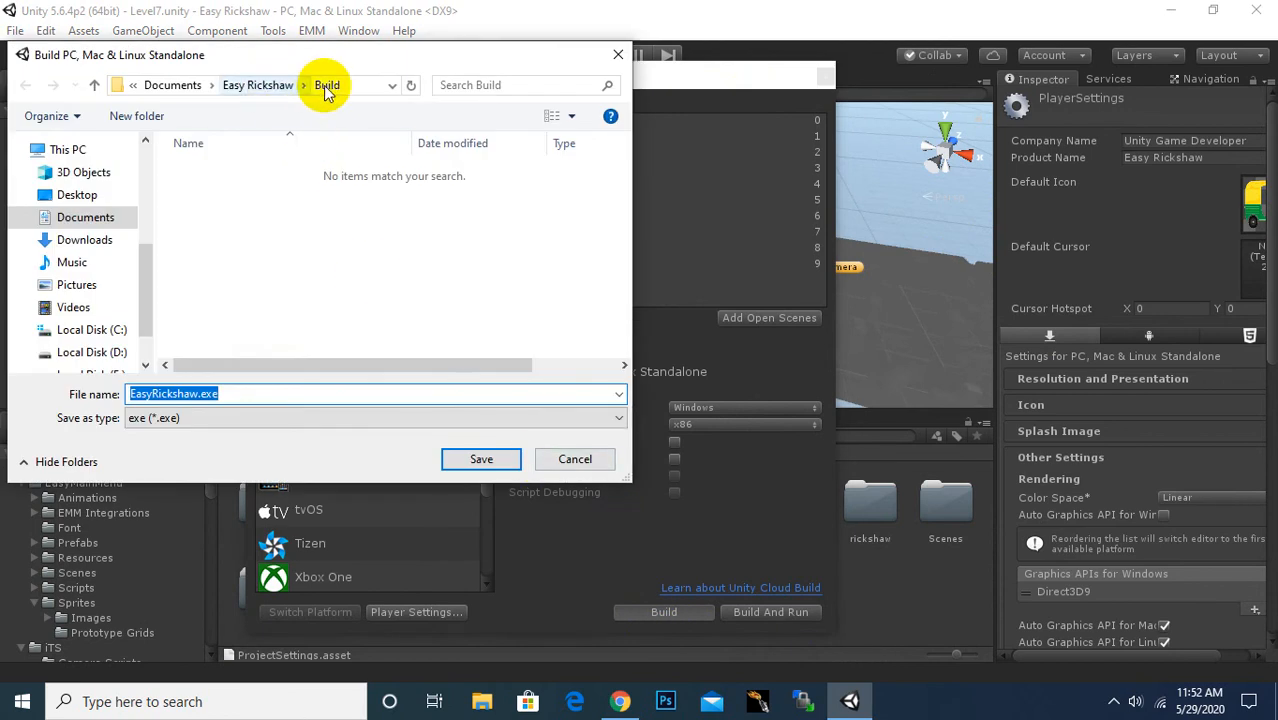
left_click(231, 393)
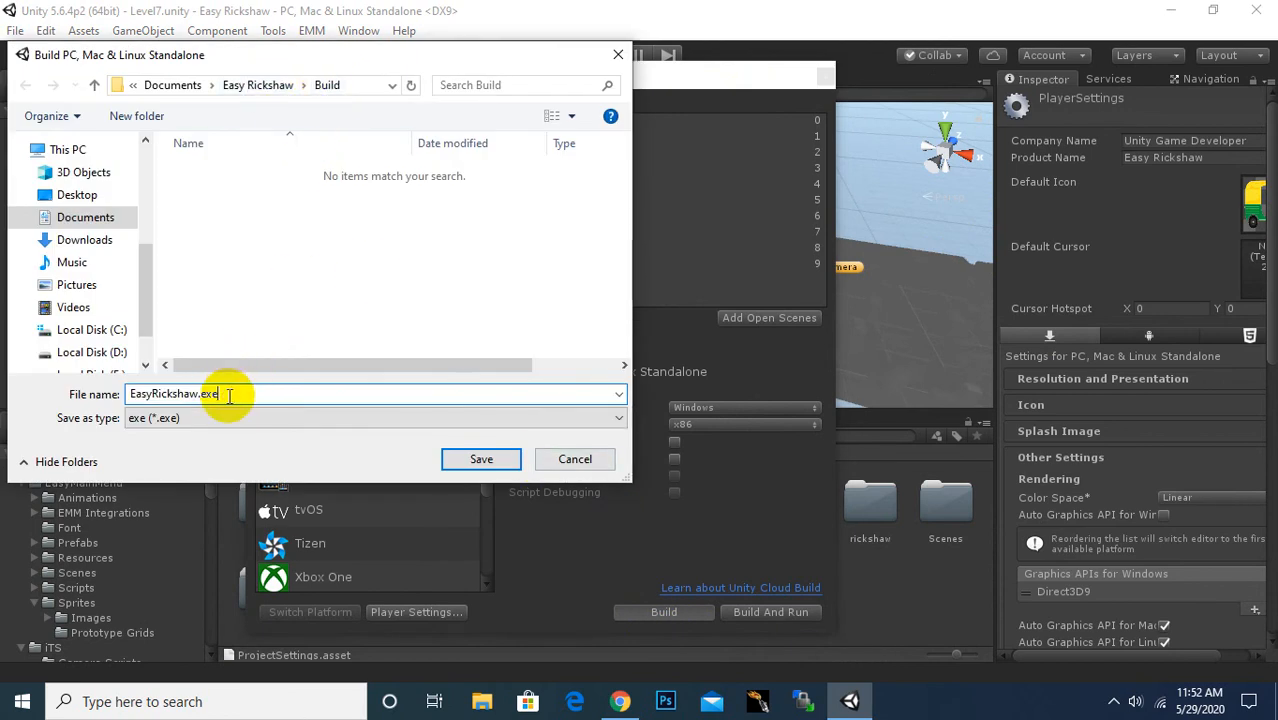
left_click_drag(199, 393, 101, 381)
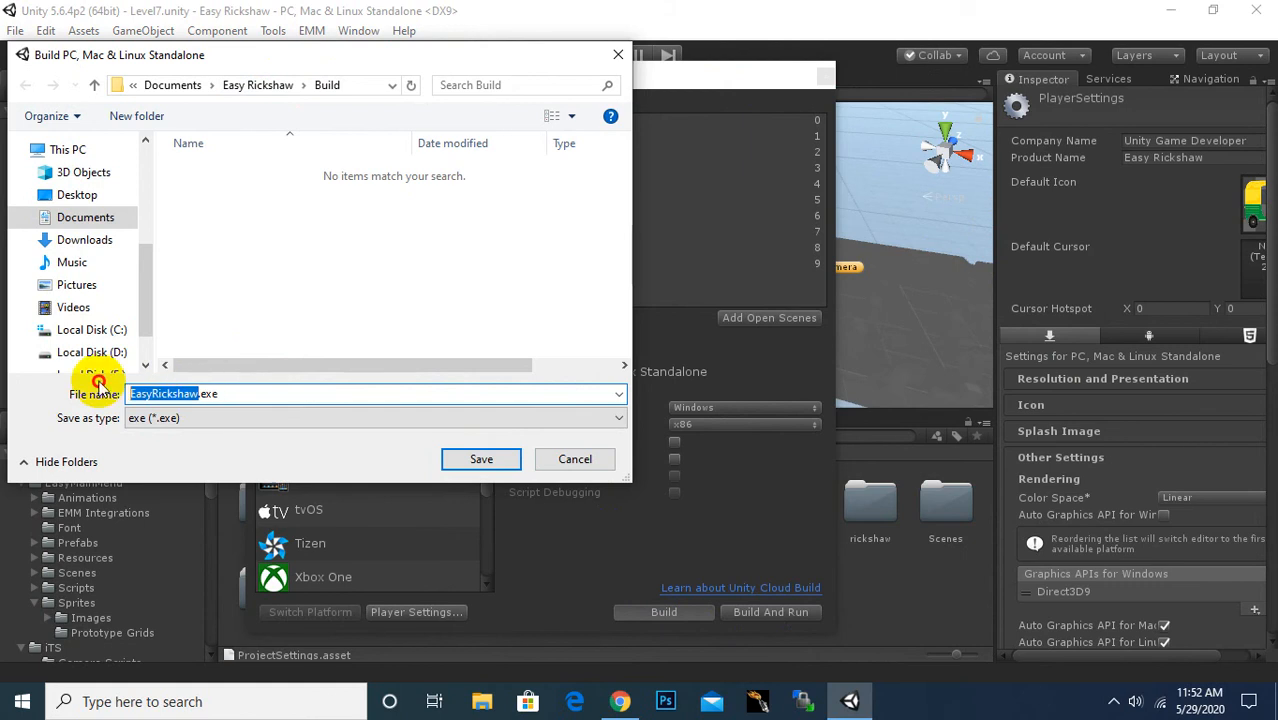
left_click(212, 396)
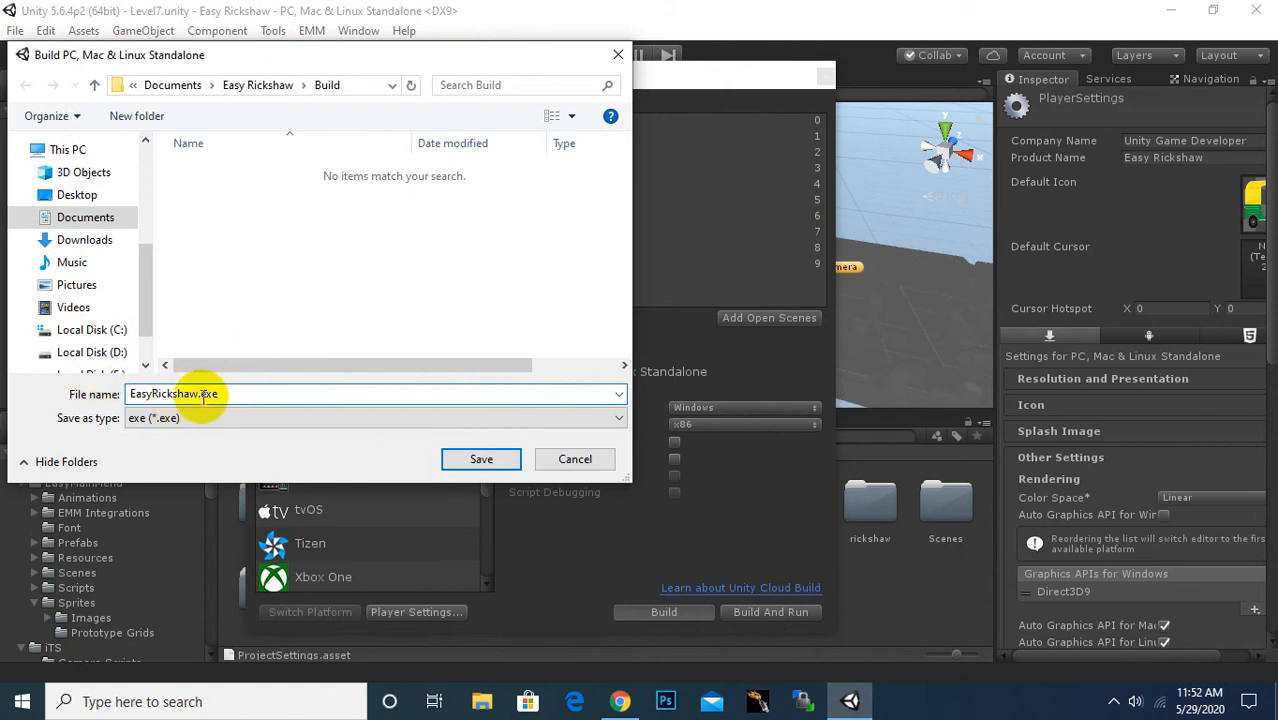
left_click(491, 460)
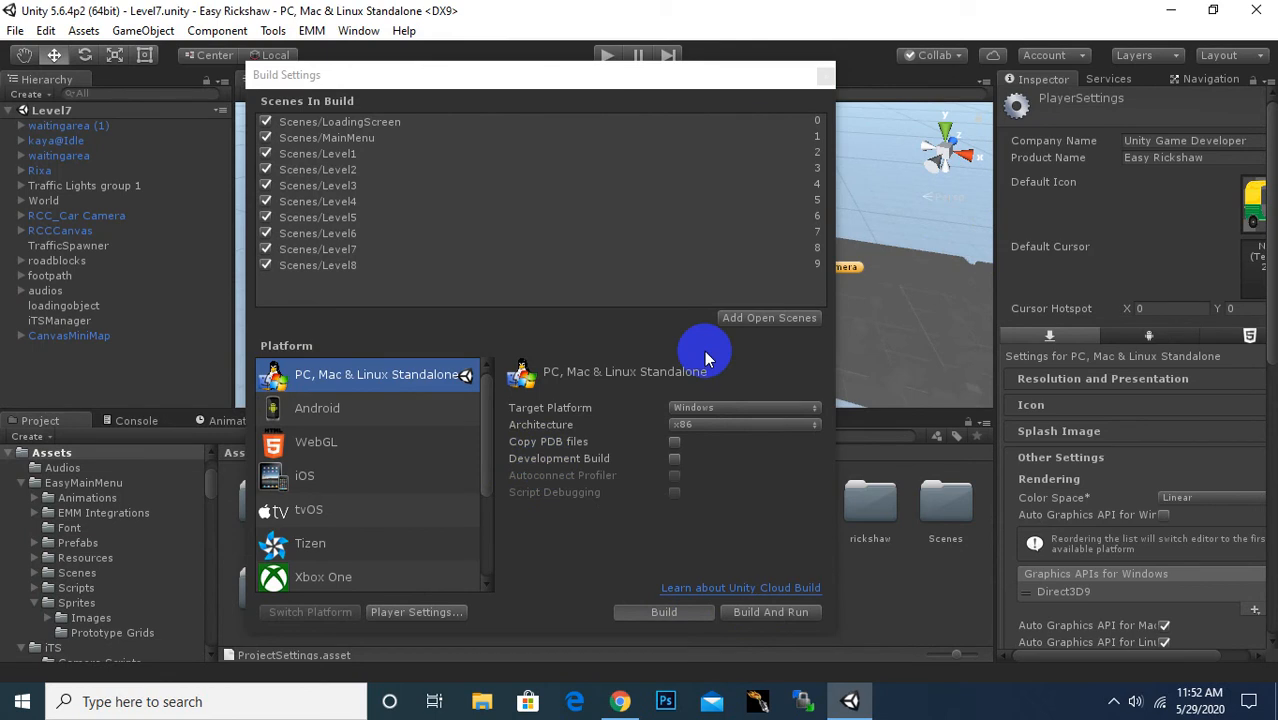
left_click(703, 350)
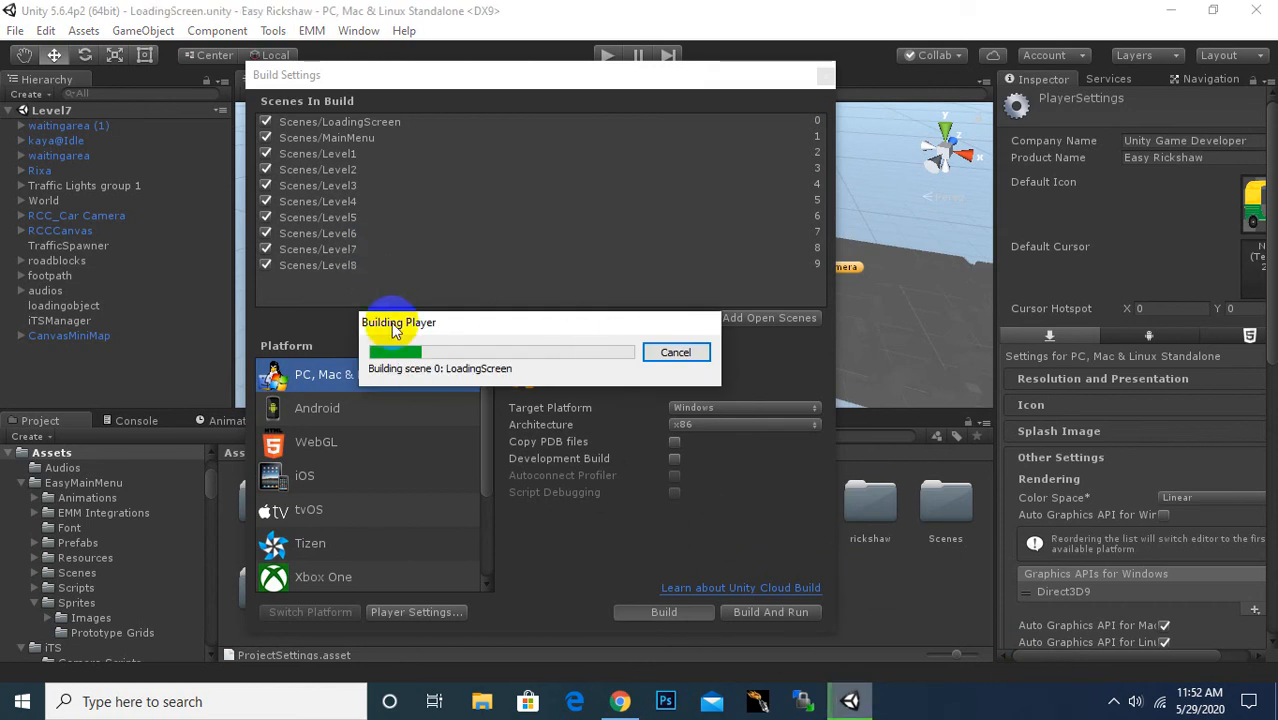
left_click(1113, 703)
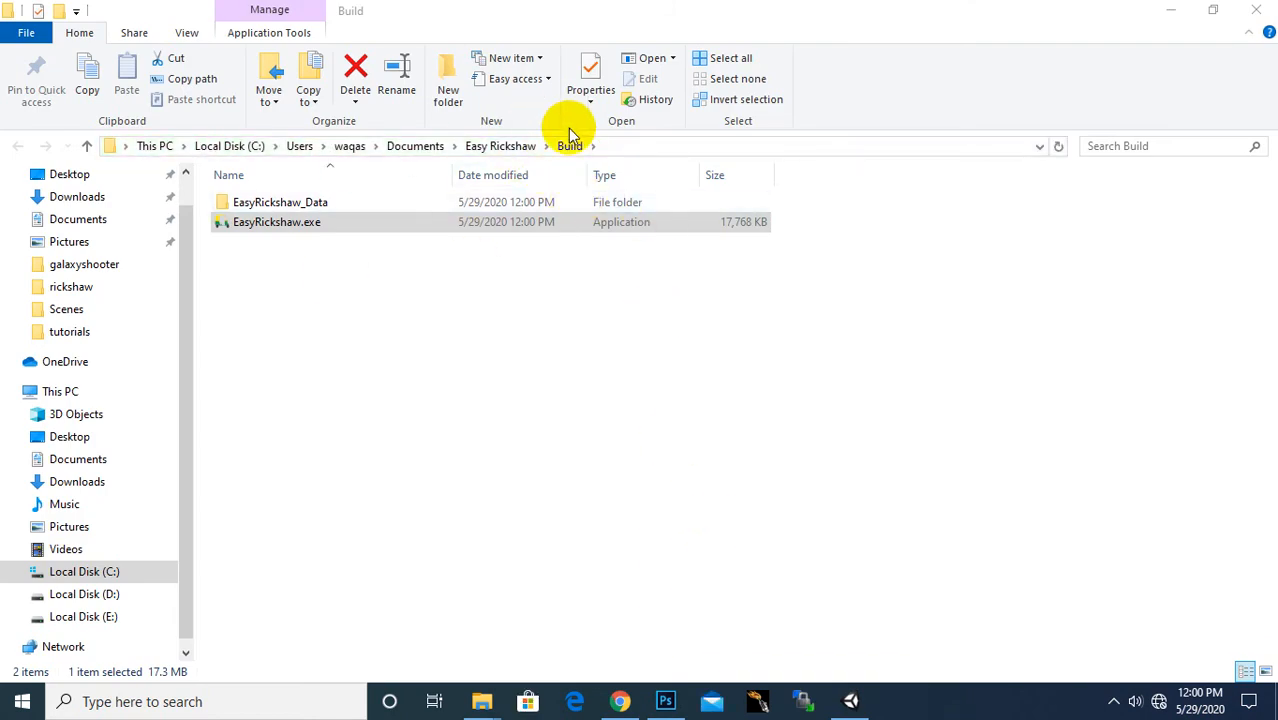
Step: Examine the build output in the Build folder, including the contents of EasyRickshaw_Data, and return to the Build folder
left_click(460, 224)
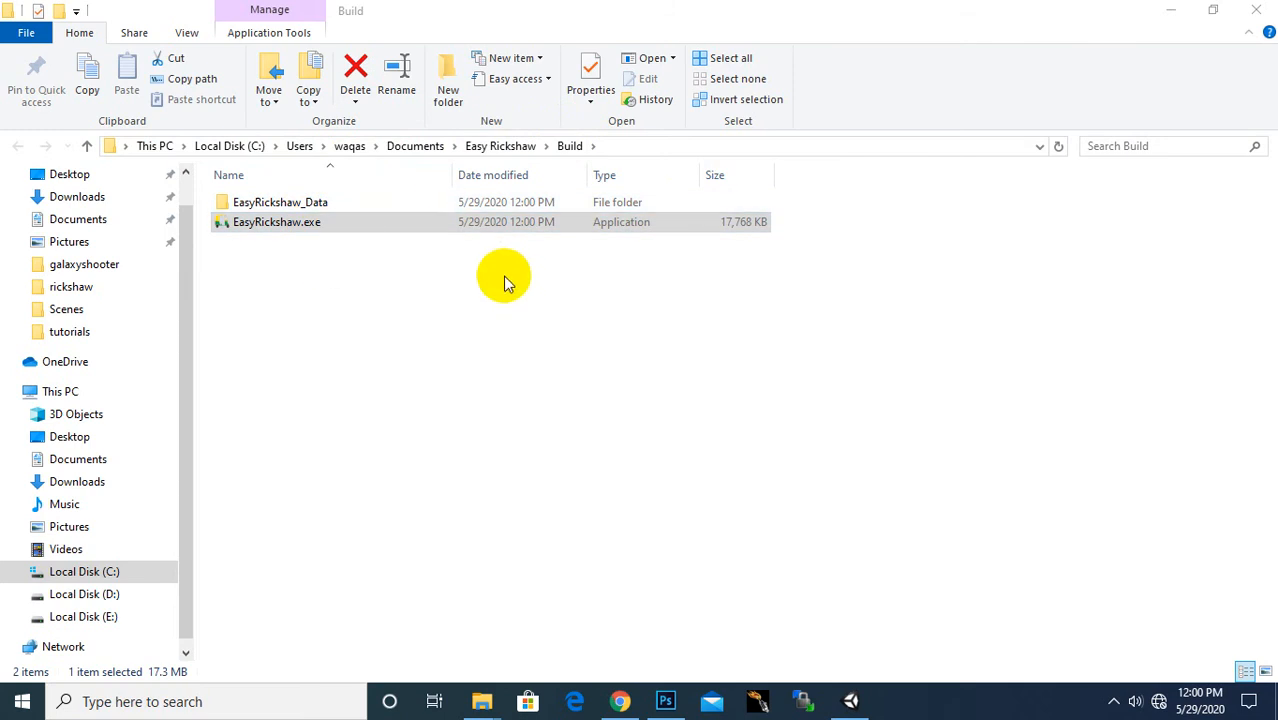
double_click(321, 218)
left_click(319, 205)
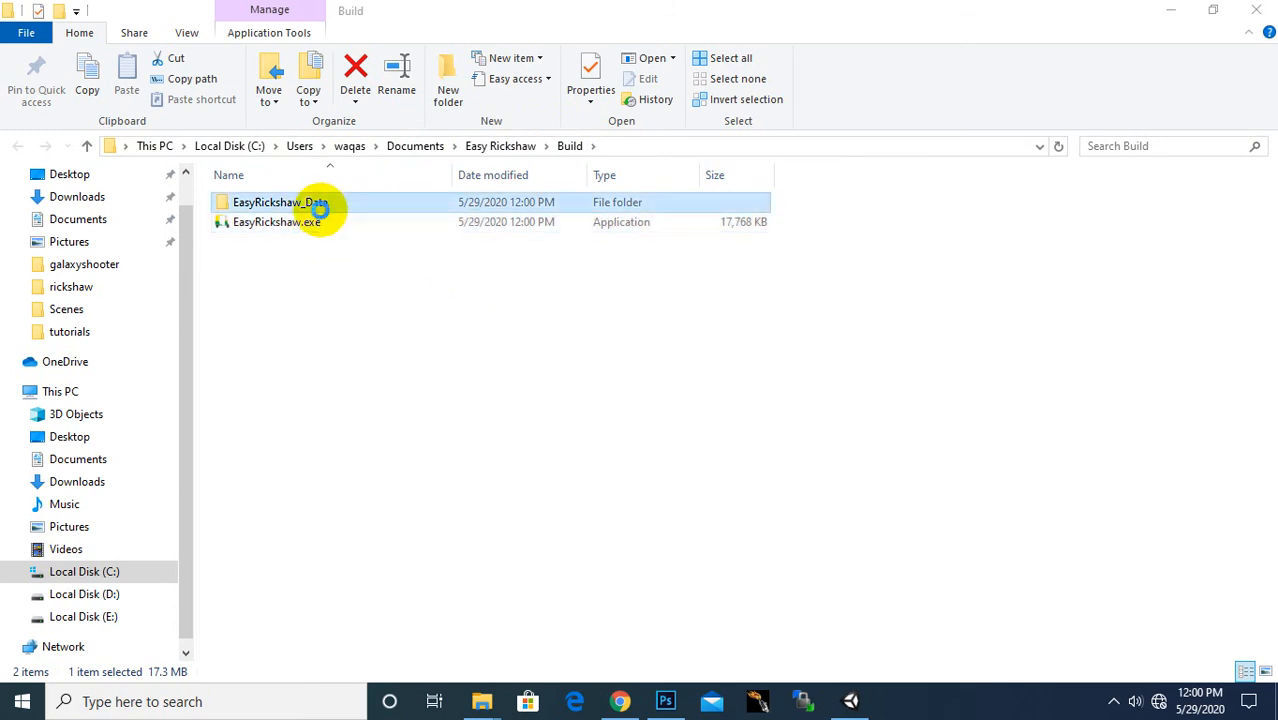
double_click(320, 208)
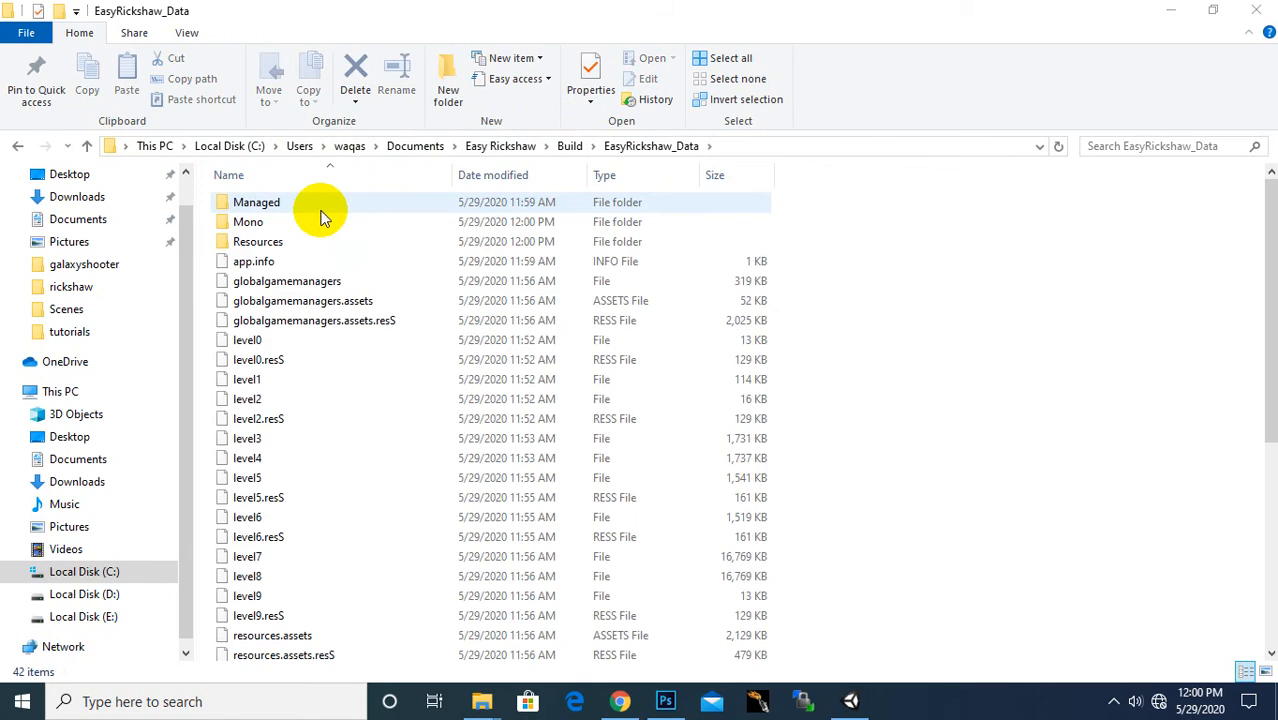
scroll(337, 512, "down", 6)
scroll(340, 508, "up", 6)
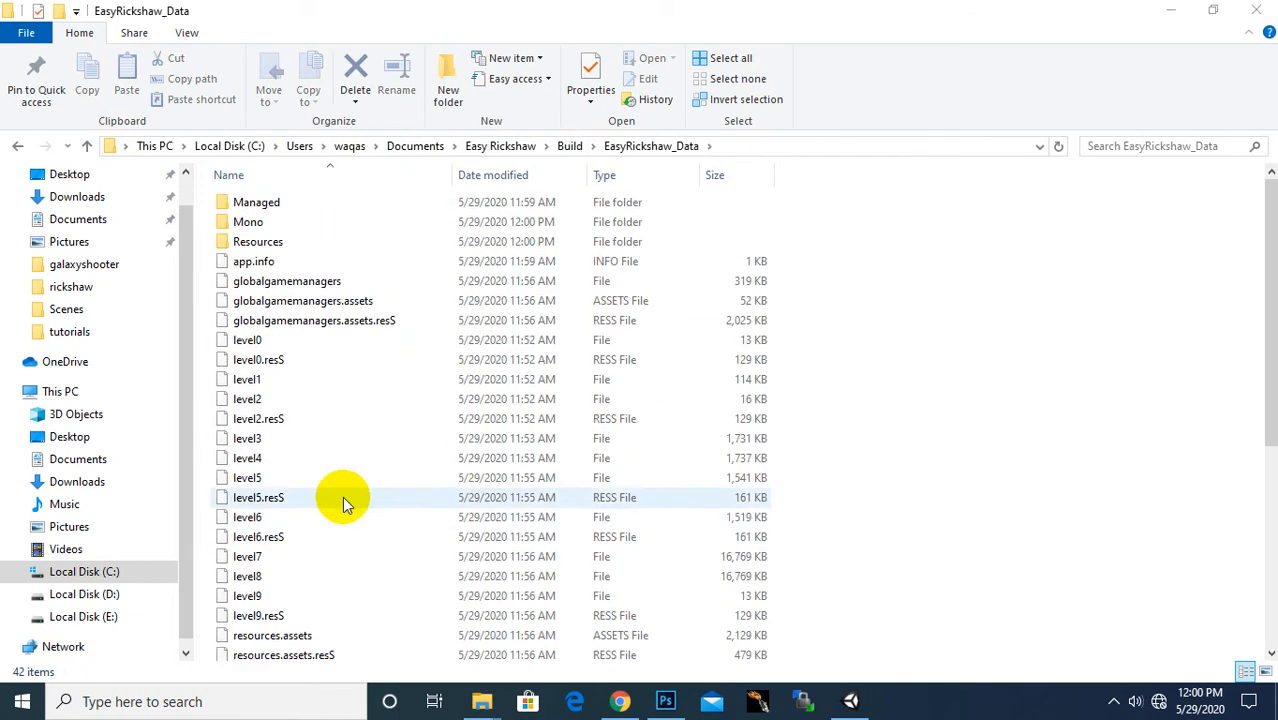
left_click(575, 147)
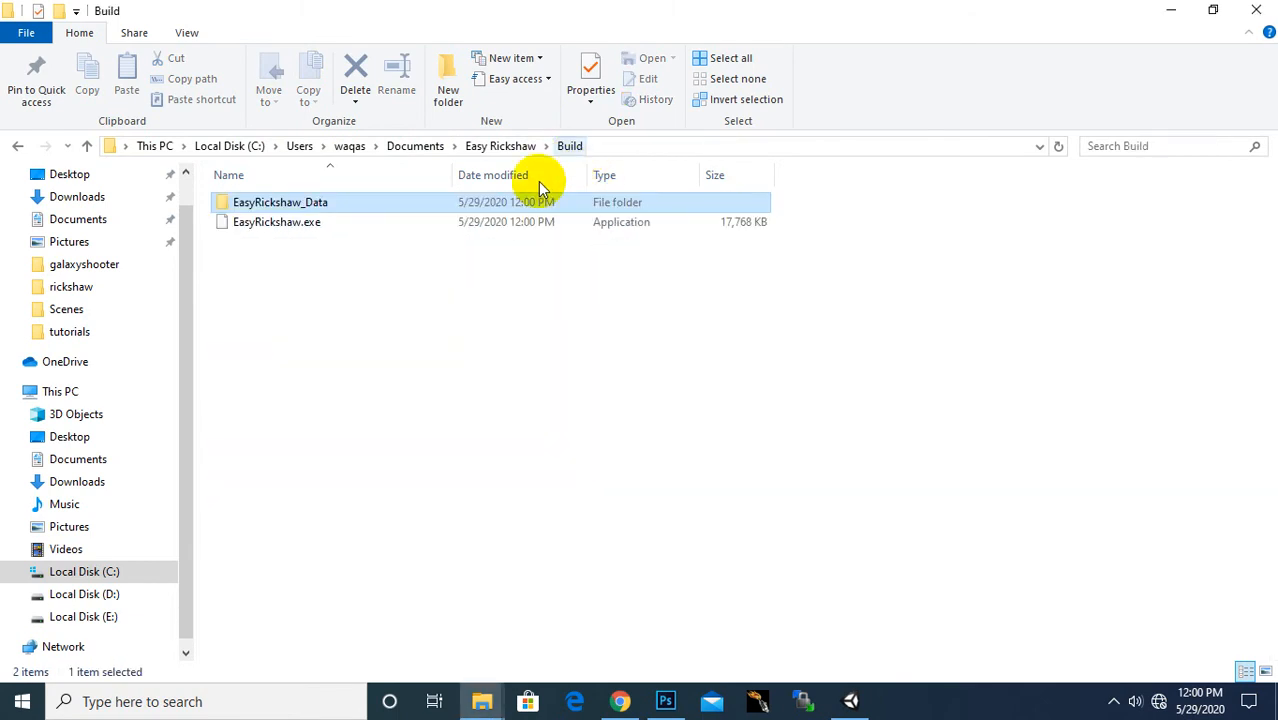
left_click(362, 263)
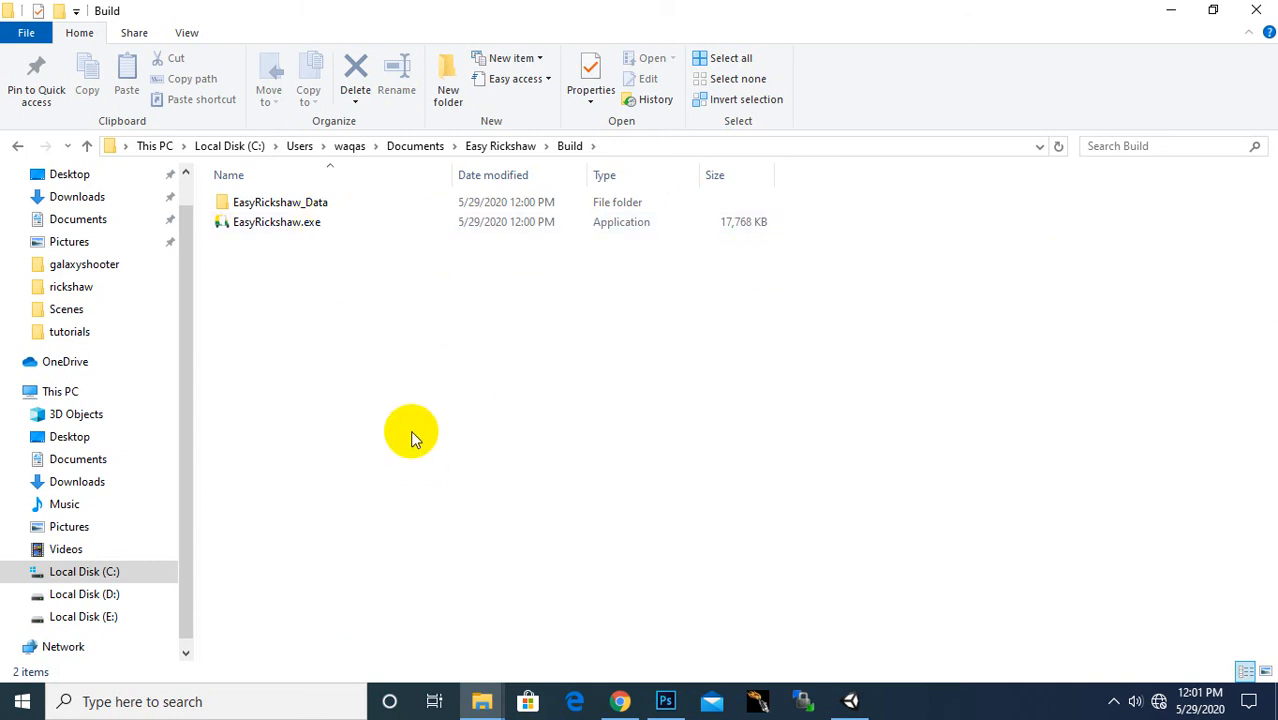
Step: Launch EasyRickshaw.exe and start the game from its configuration dialog with the Windowed option off
left_click(323, 224)
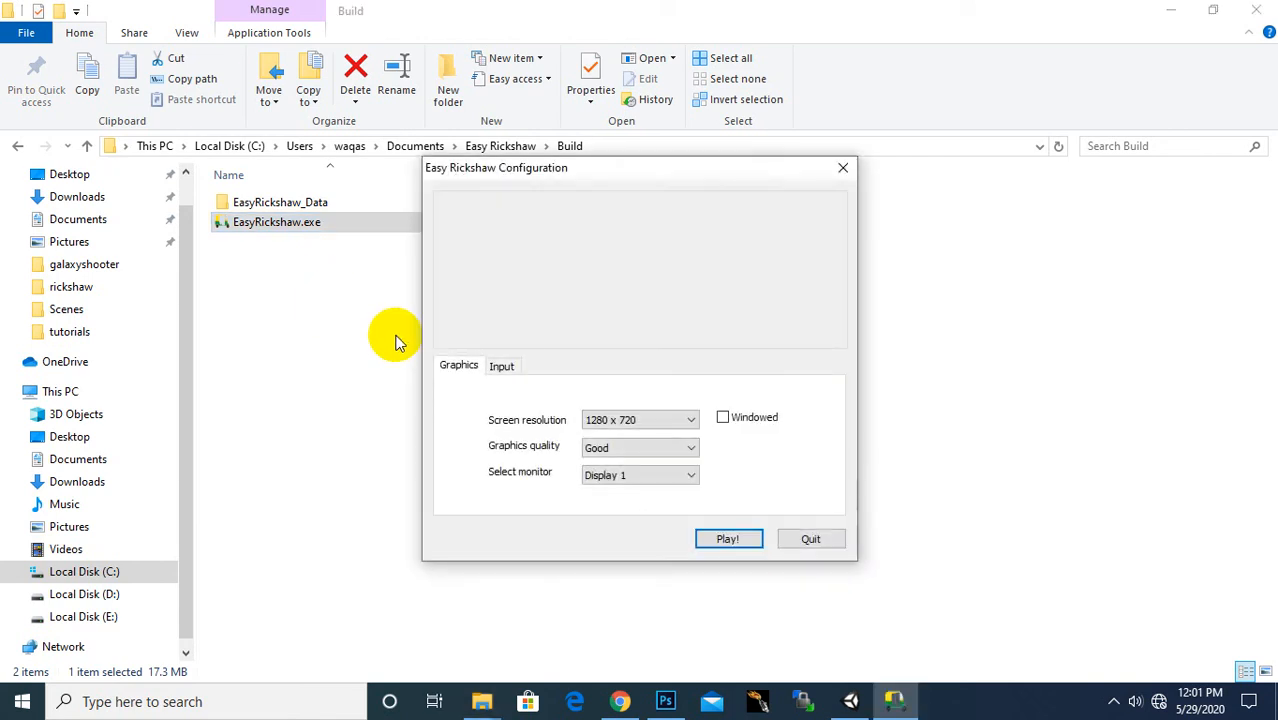
left_click(722, 420)
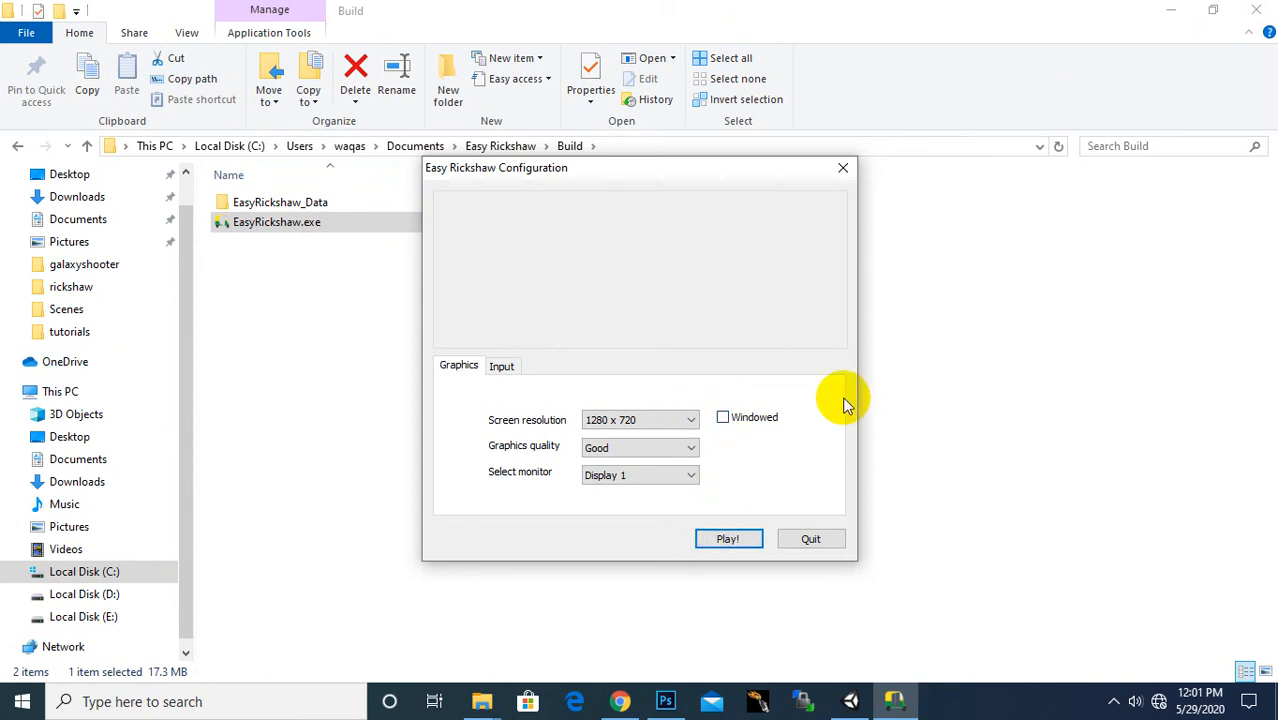
left_click(735, 541)
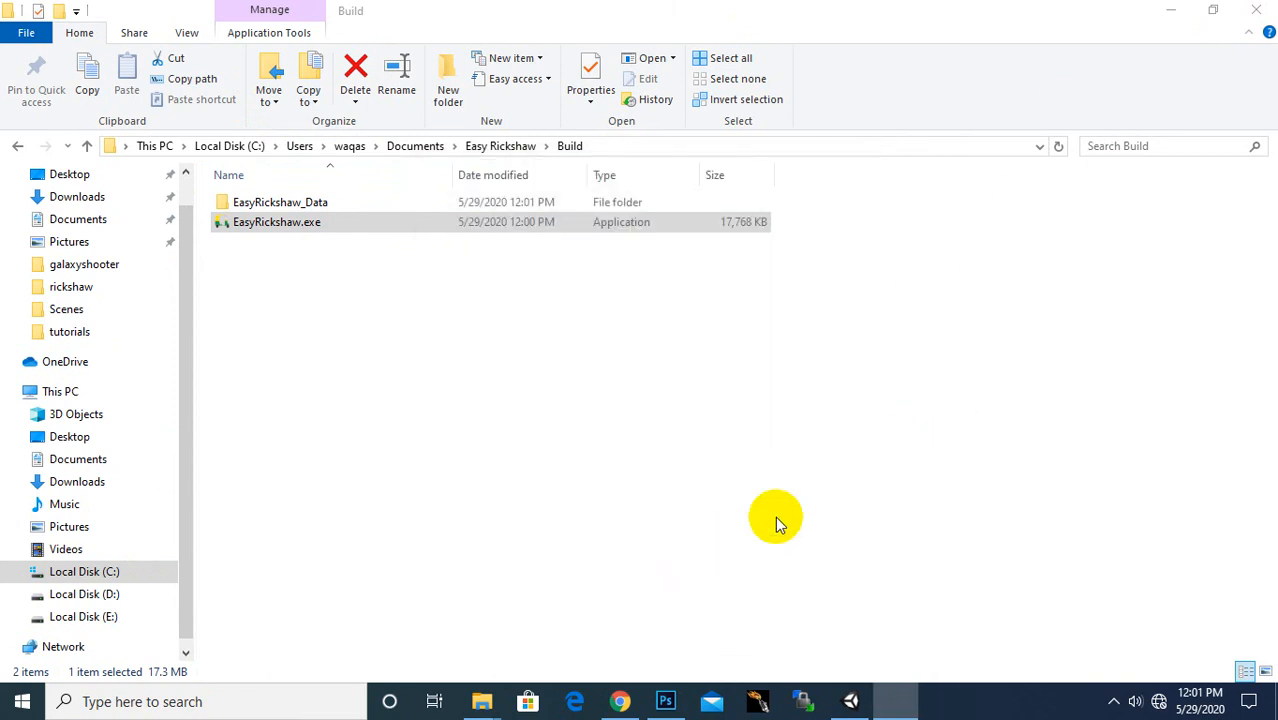